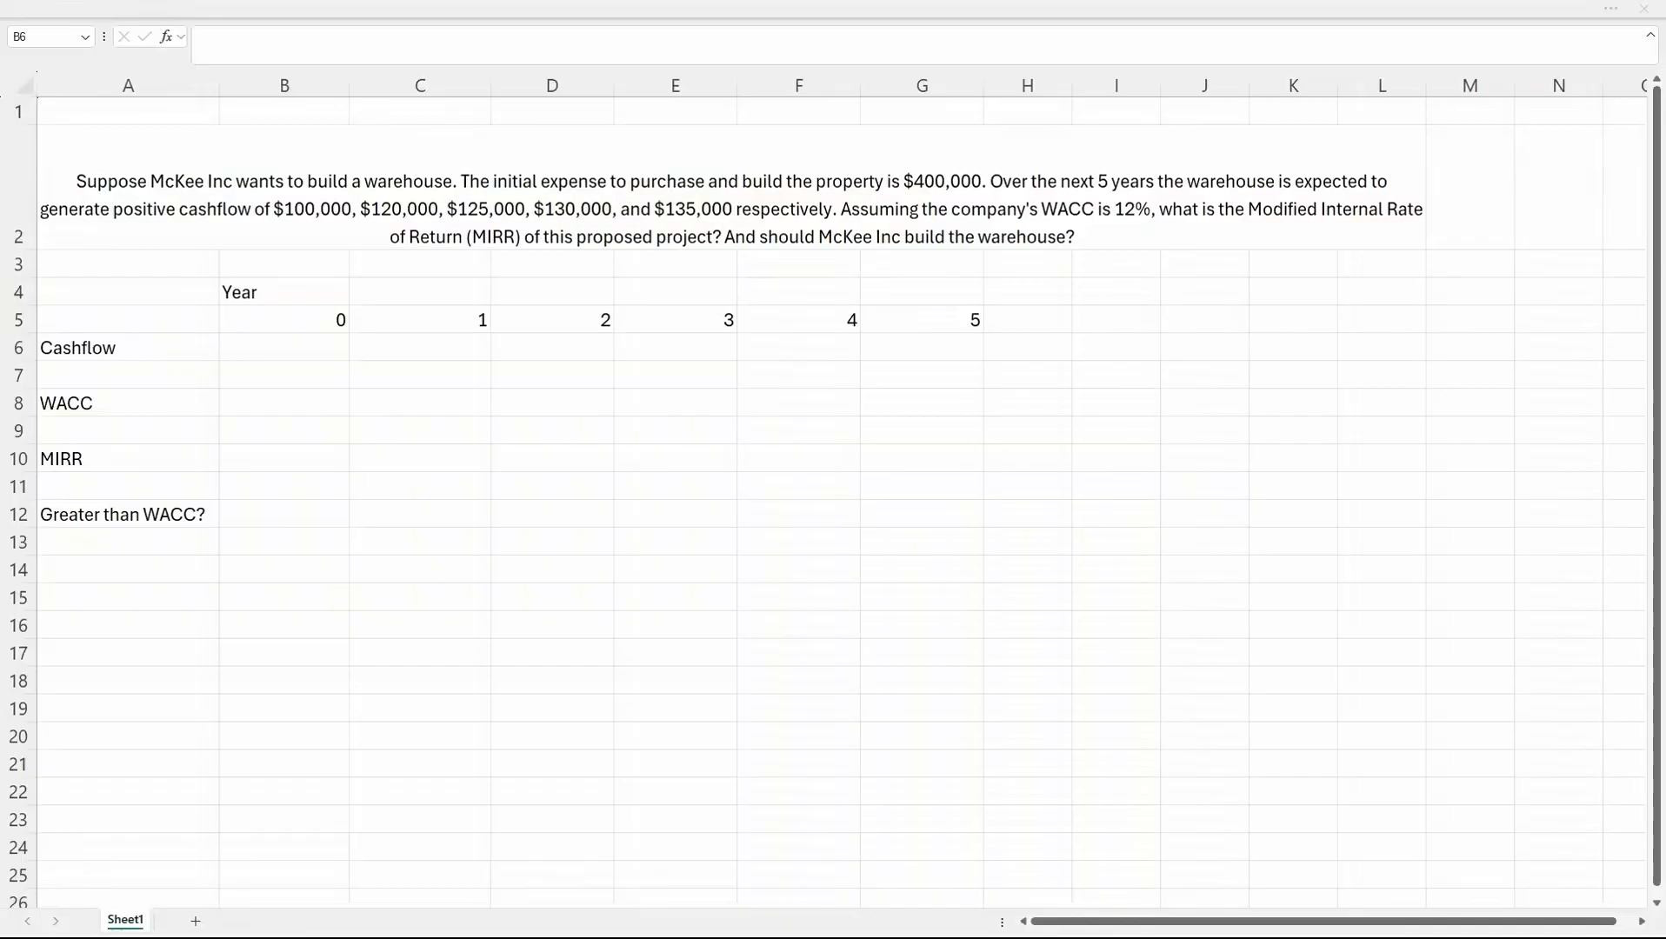
# Fill the Cashflow row for years 0 to 5 with -400000, 100000, 120000, 125000, 130000 and 135000.
pyautogui.moveTo(121, 112); pyautogui.dragTo(1182, 263)
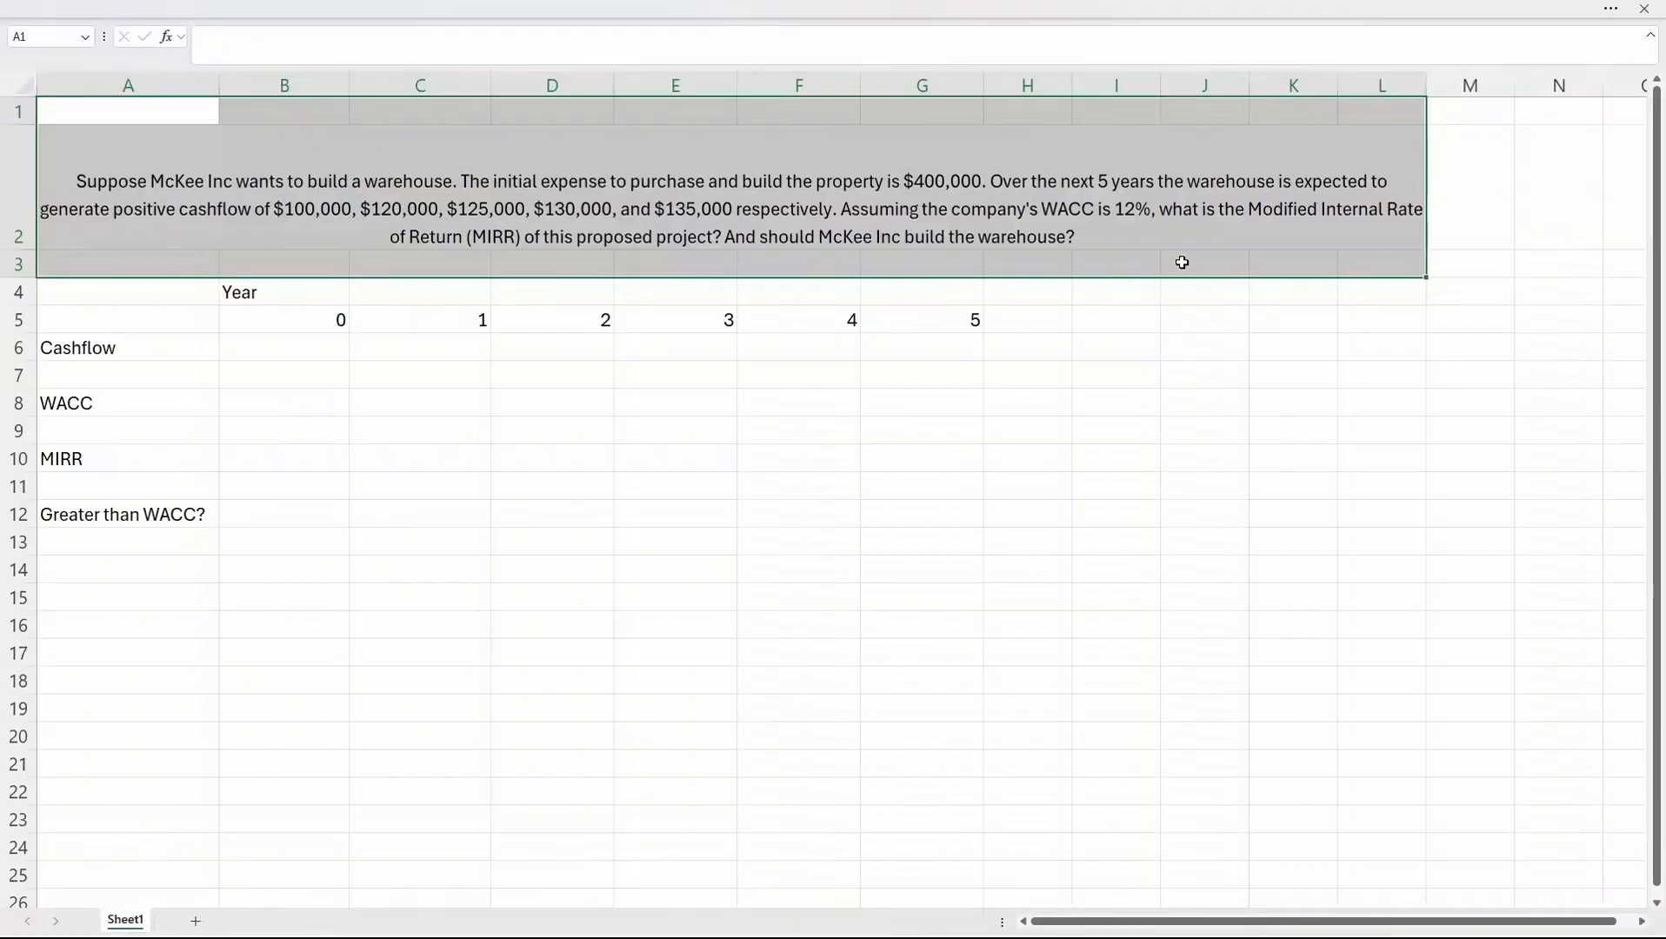
pyautogui.click(331, 345)
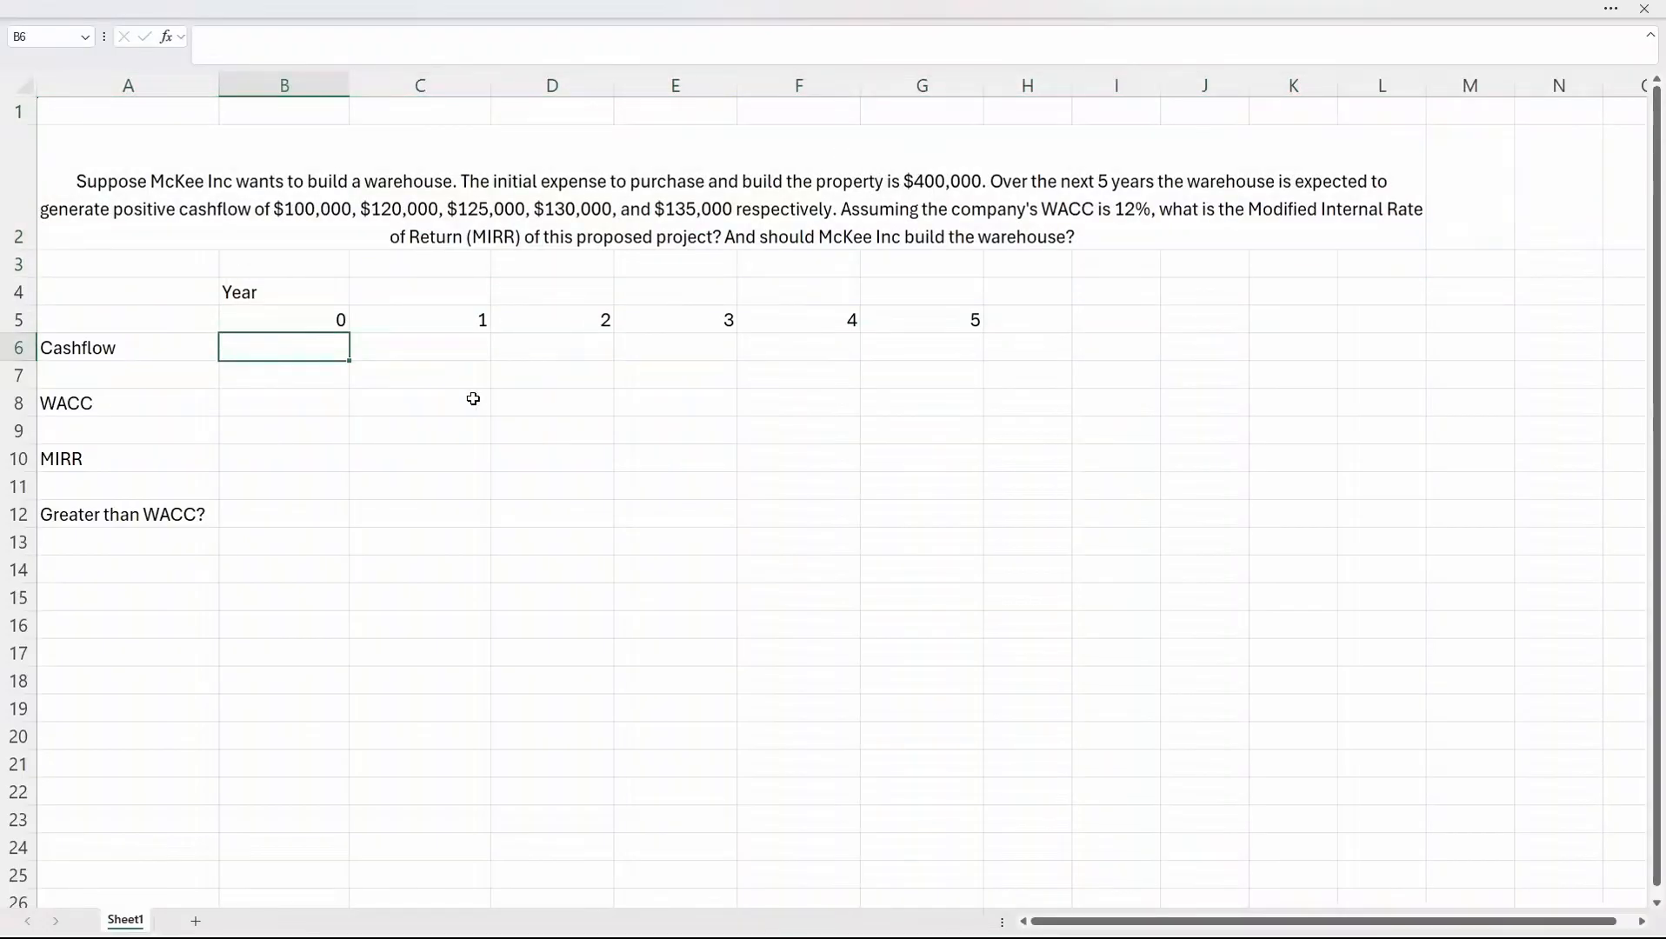
pyautogui.write('-400000')
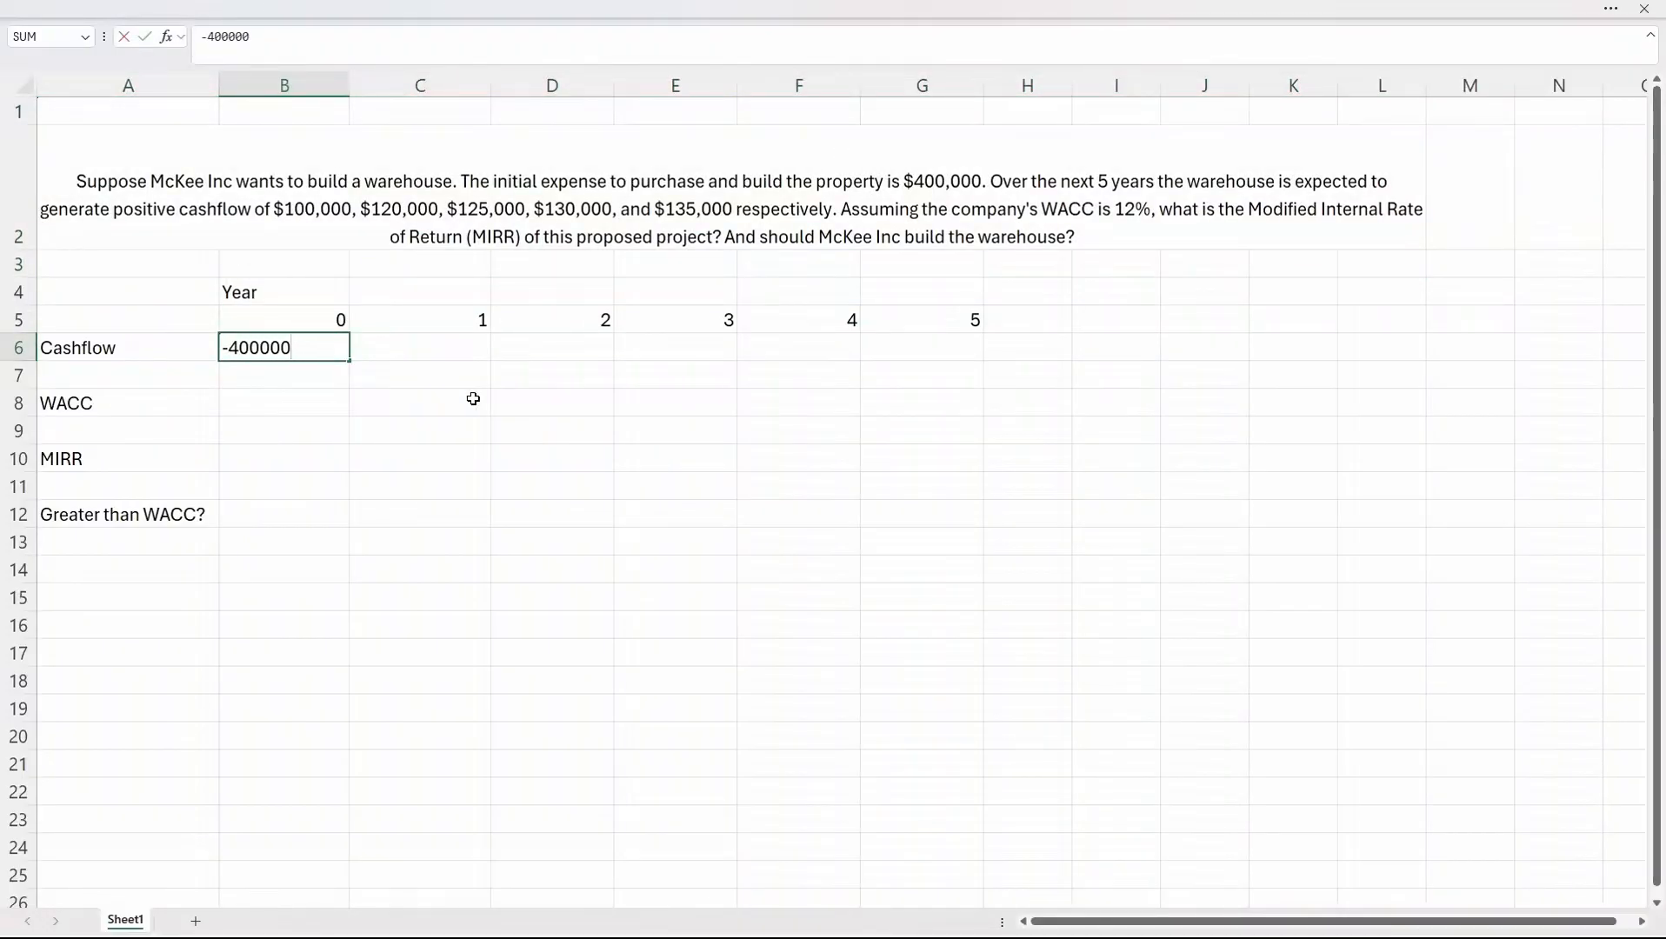
pyautogui.press('Tab')
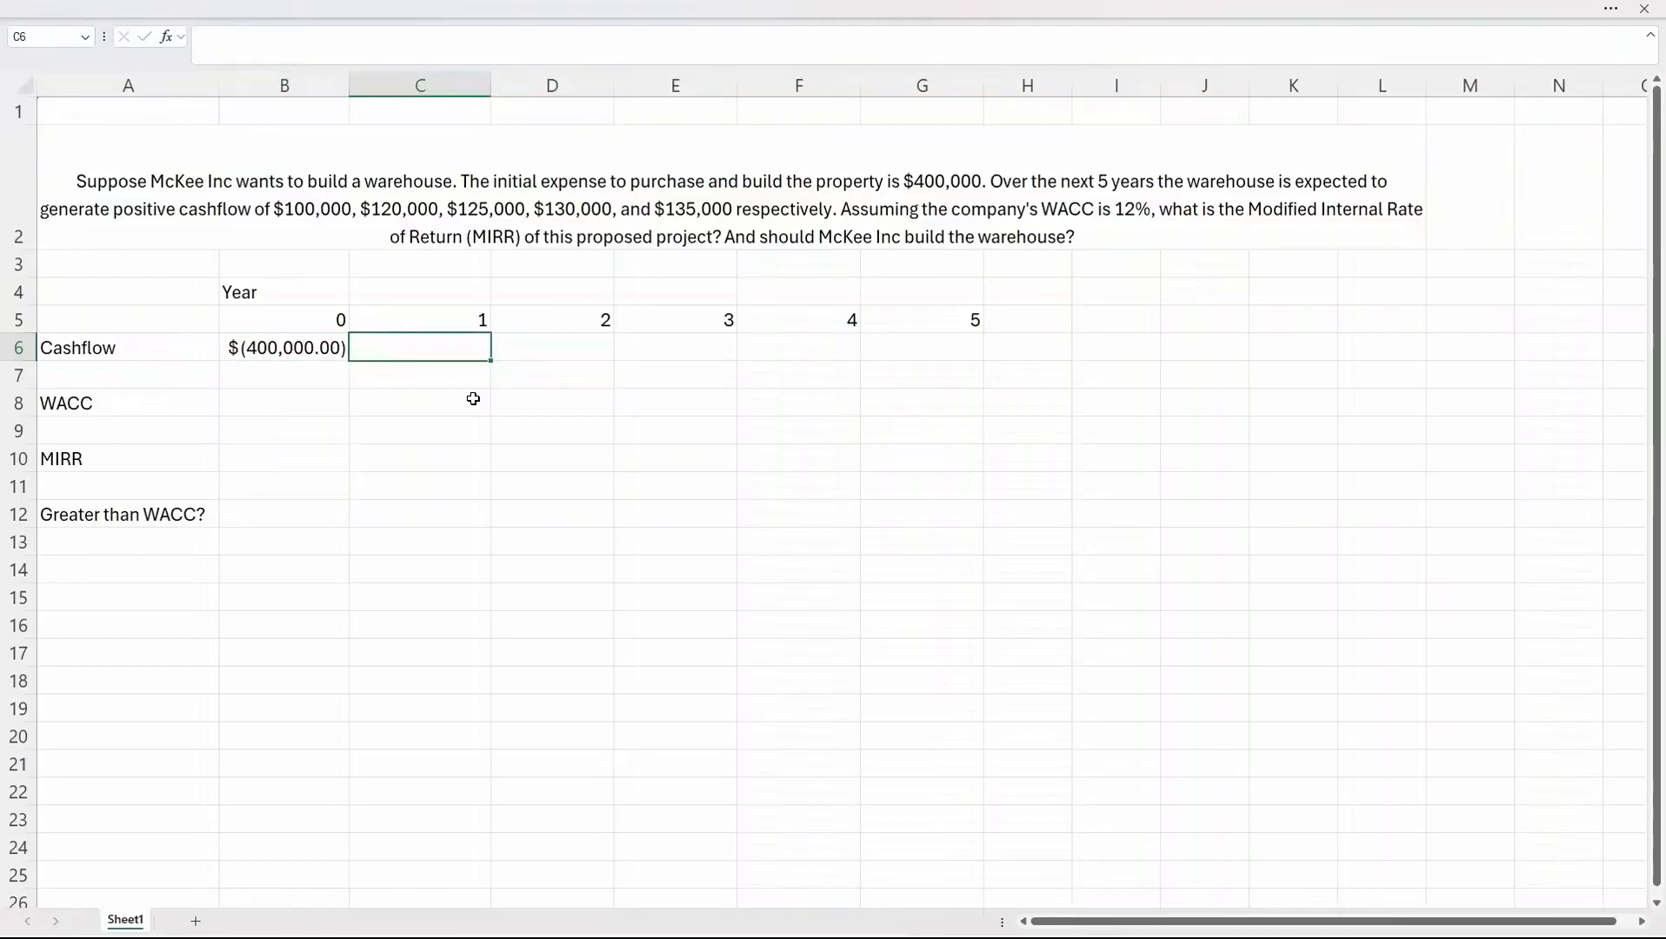
pyautogui.write('100000')
pyautogui.press('Tab')
pyautogui.write('120000')
pyautogui.press('Tab')
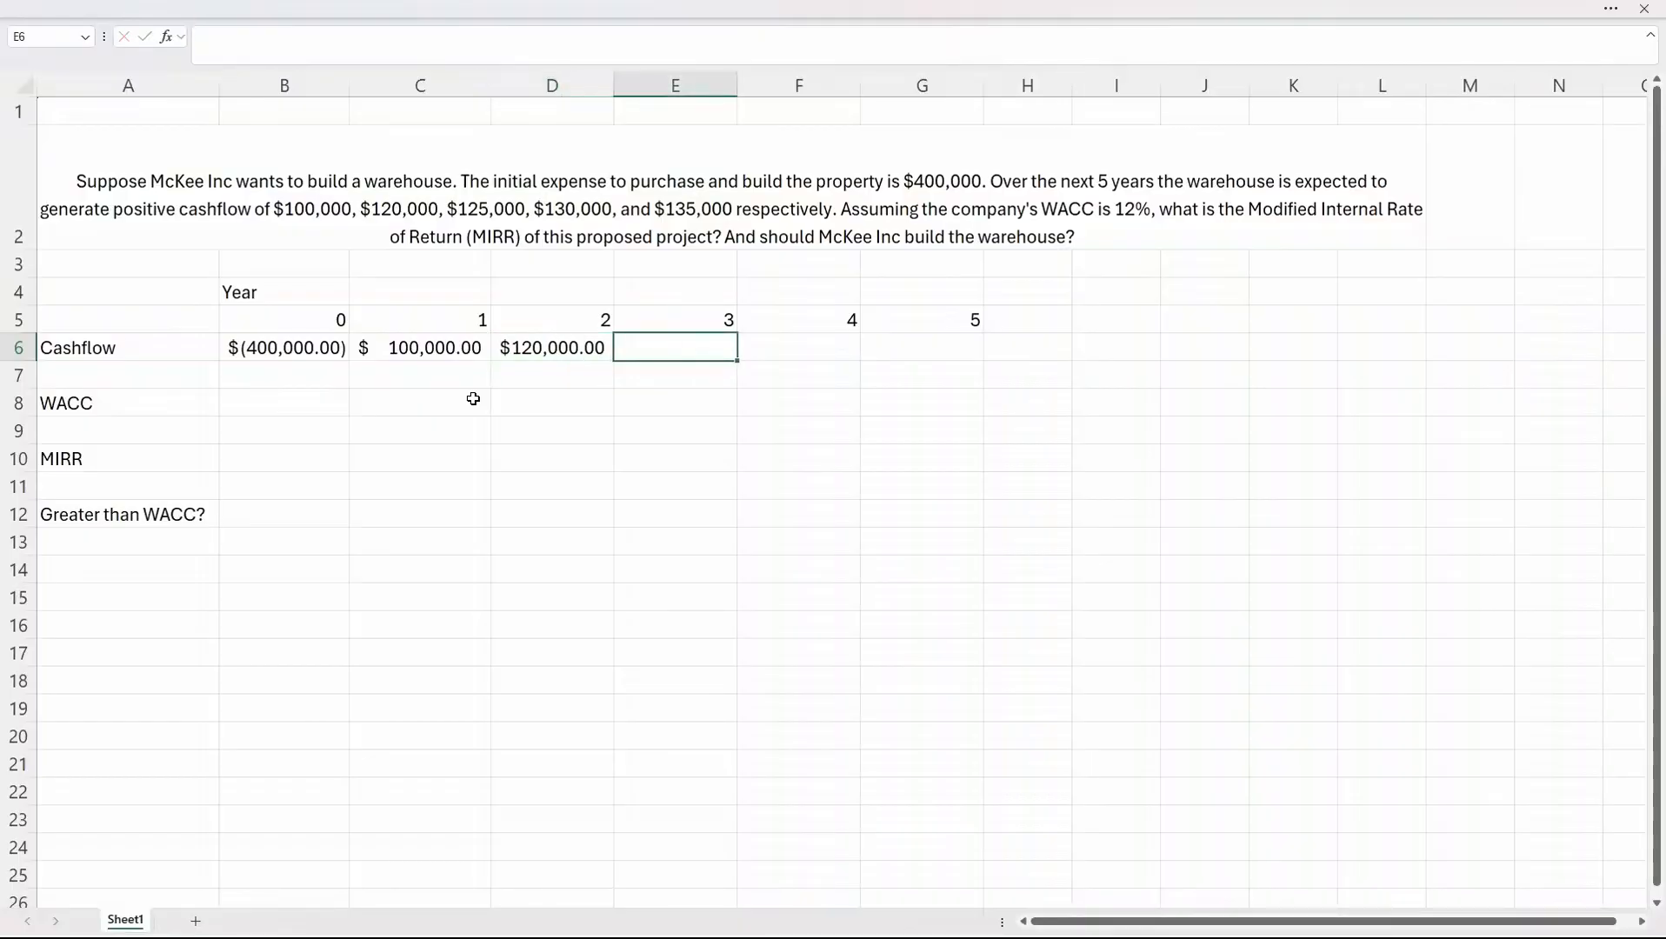
pyautogui.write('125000')
pyautogui.press('Tab')
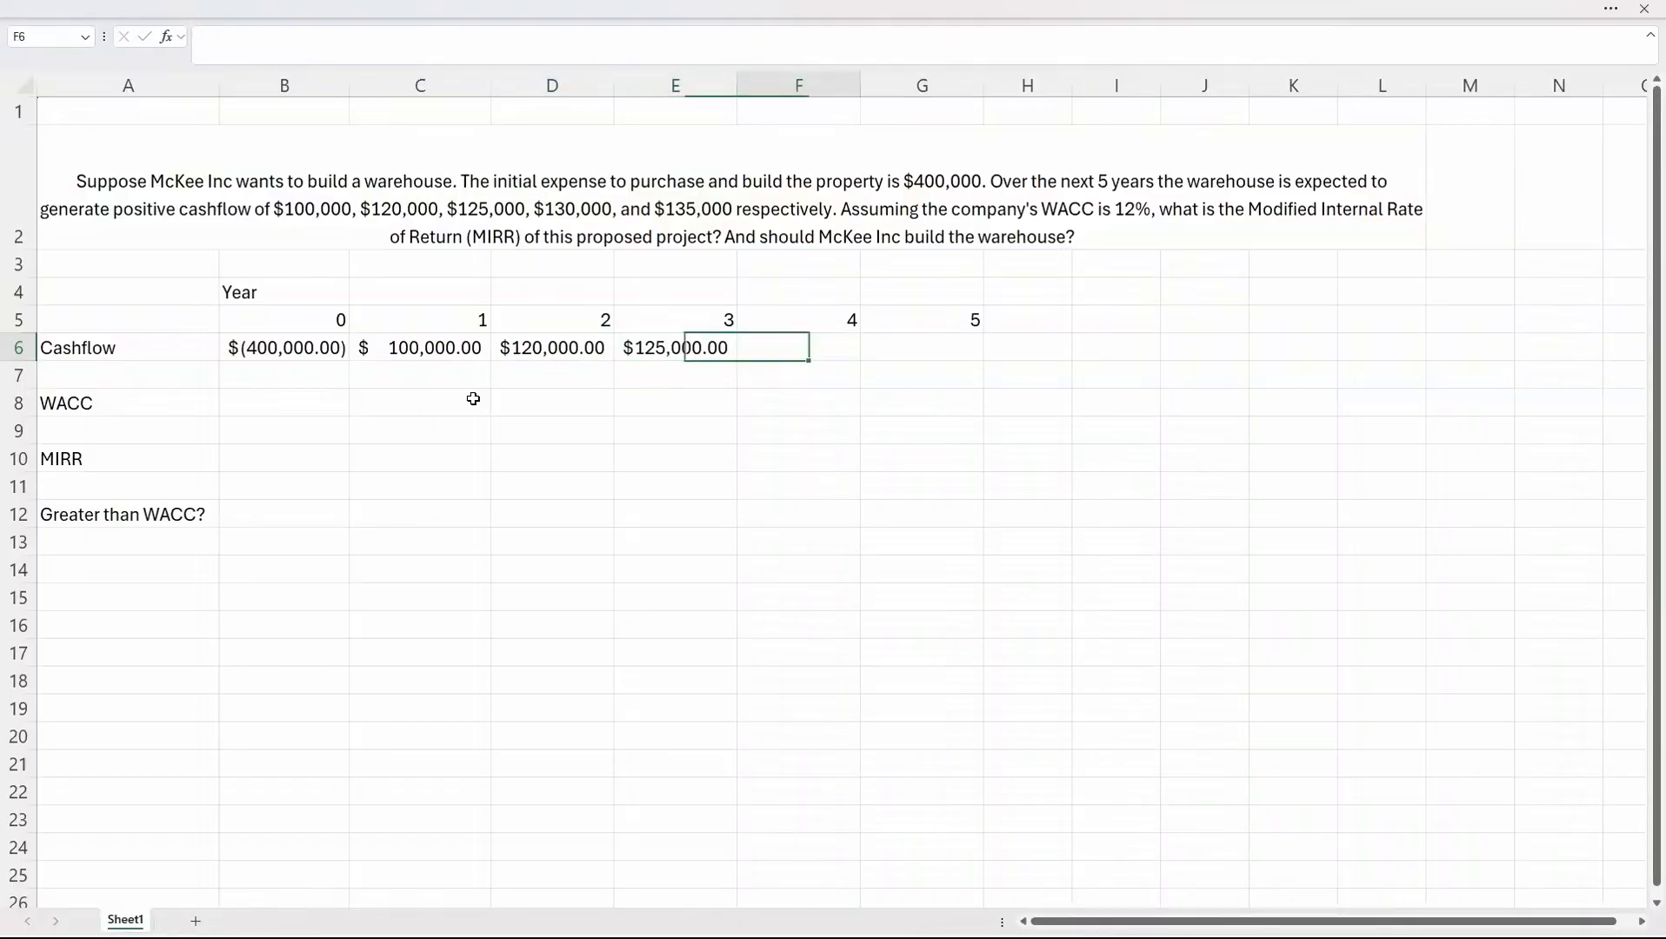
pyautogui.write('130000')
pyautogui.press('Tab')
pyautogui.write('135000')
pyautogui.press('Return')
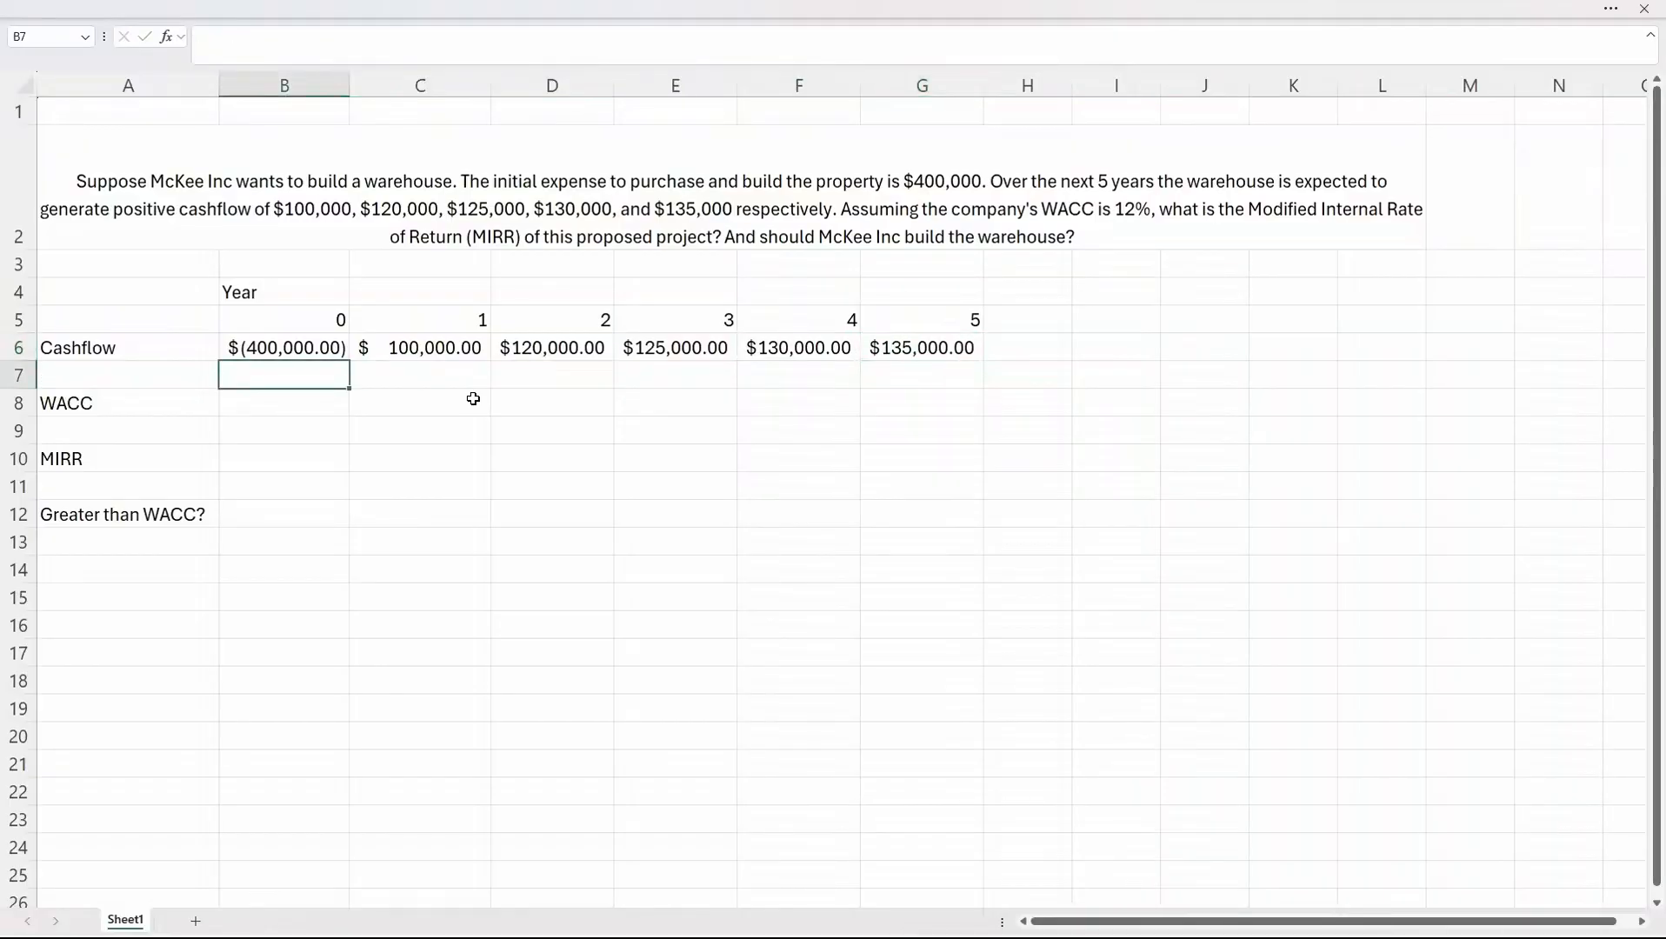
# Enter 12% as the WACC in cell B8.
pyautogui.moveTo(325, 346); pyautogui.dragTo(959, 346)
pyautogui.click(309, 403)
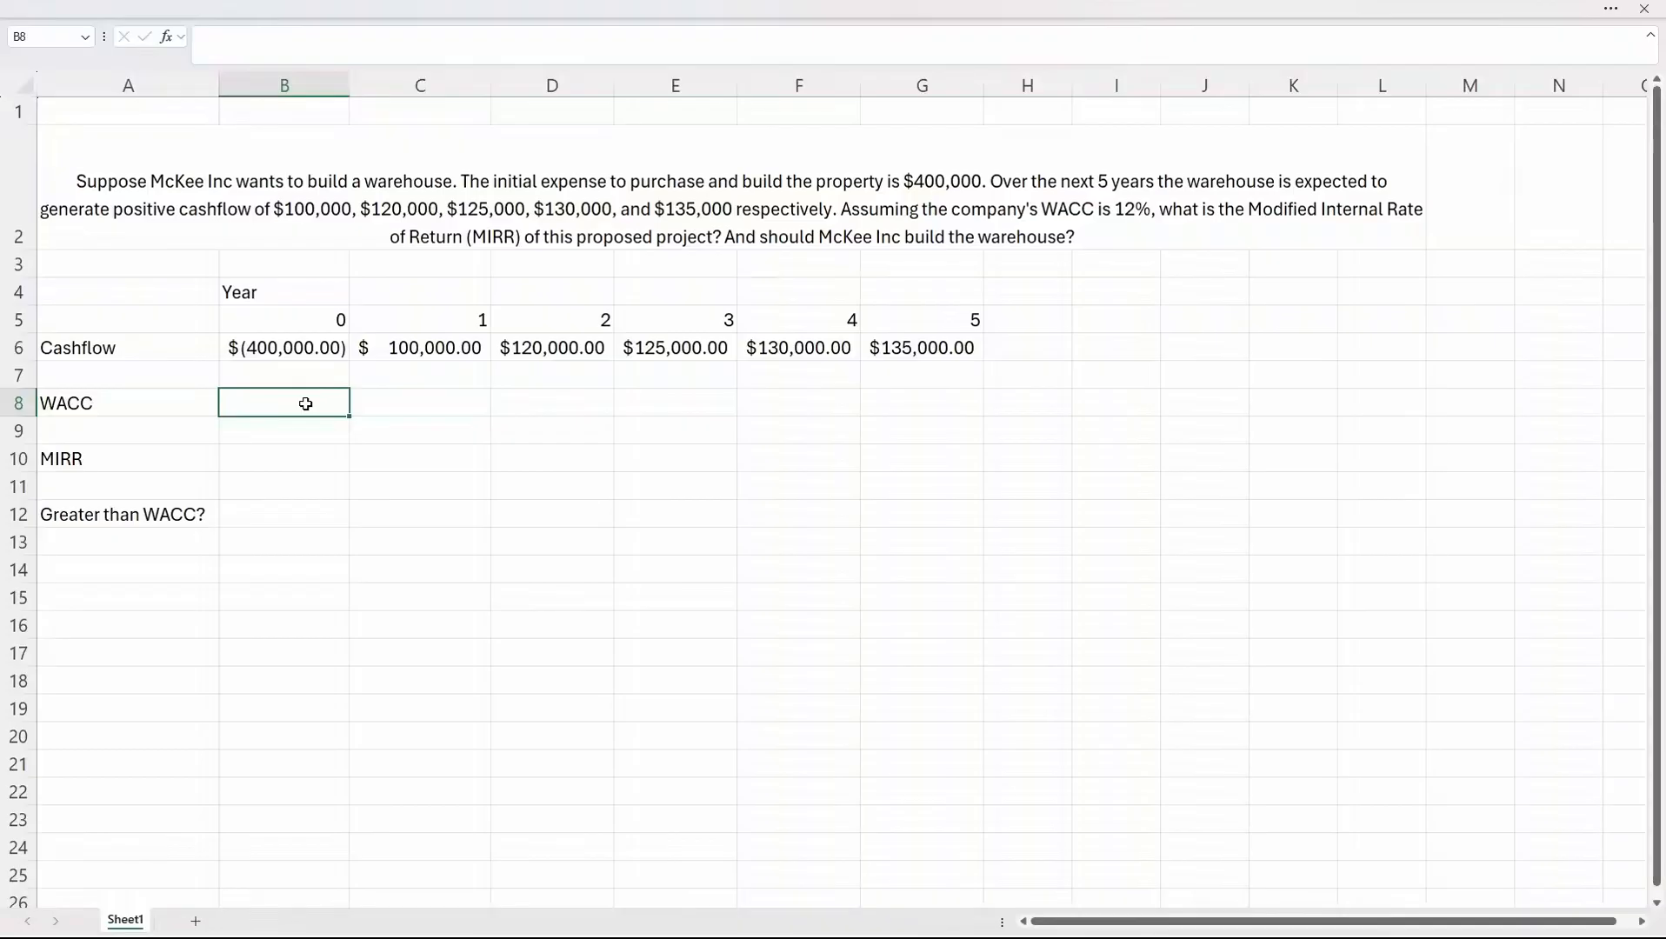
pyautogui.write('12')
pyautogui.press('Return')
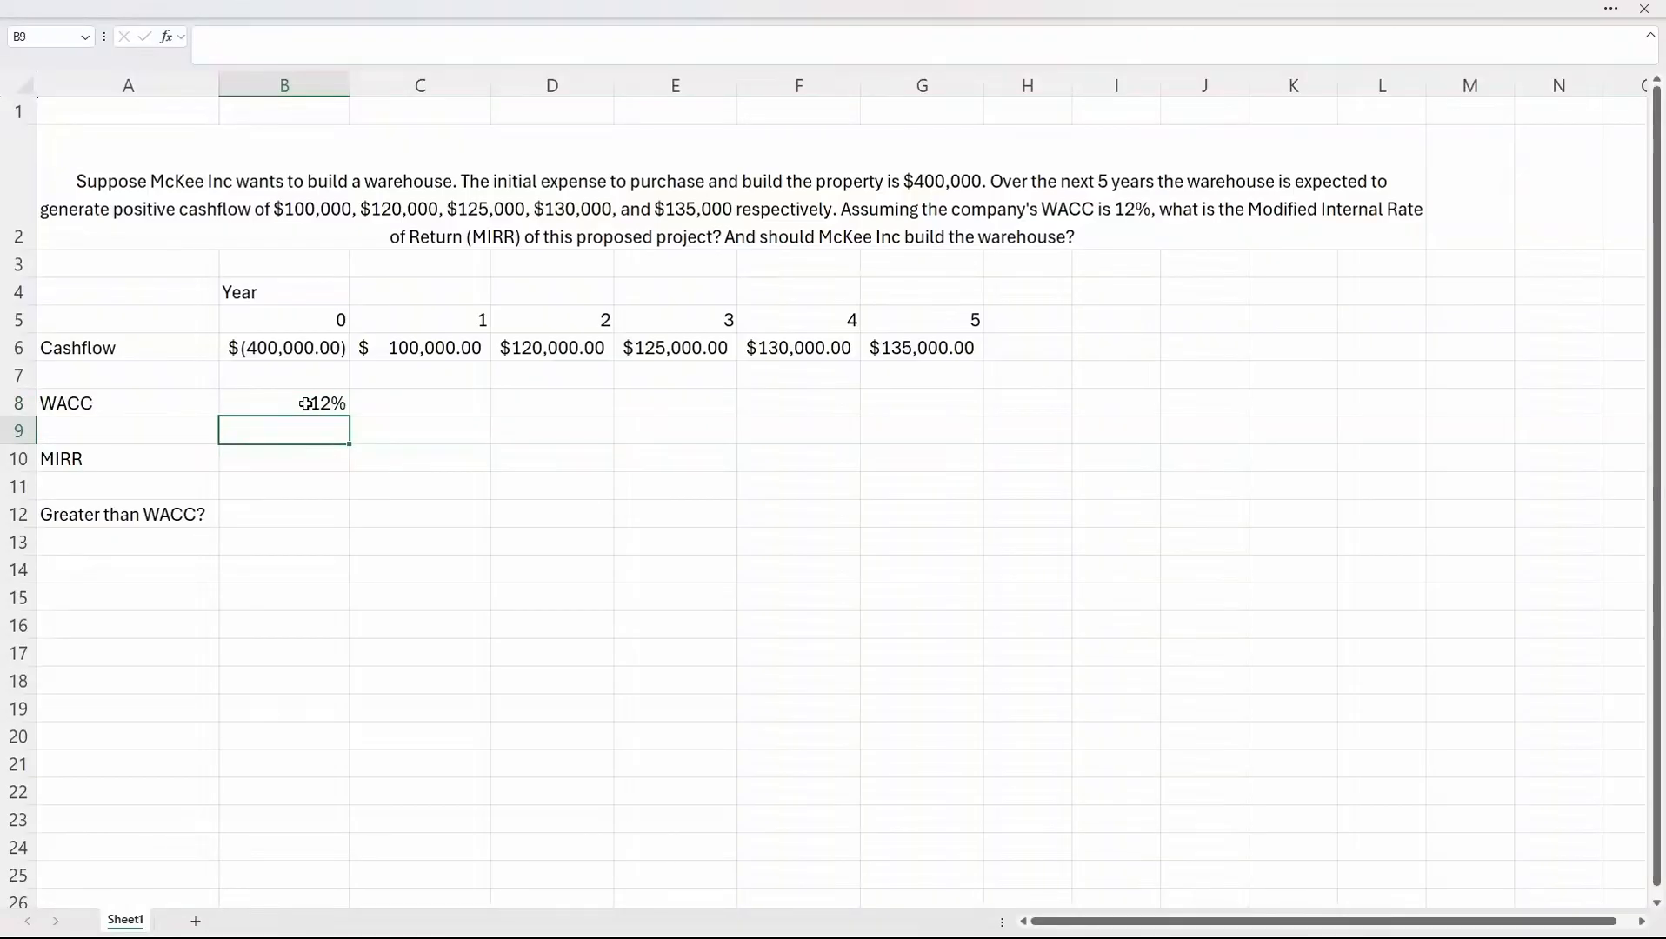
# Calculate the MIRR in B10 with =MIRR(B6:G6,B8,B8), using the WACC as both finance and reinvestment rate.
pyautogui.click(304, 458)
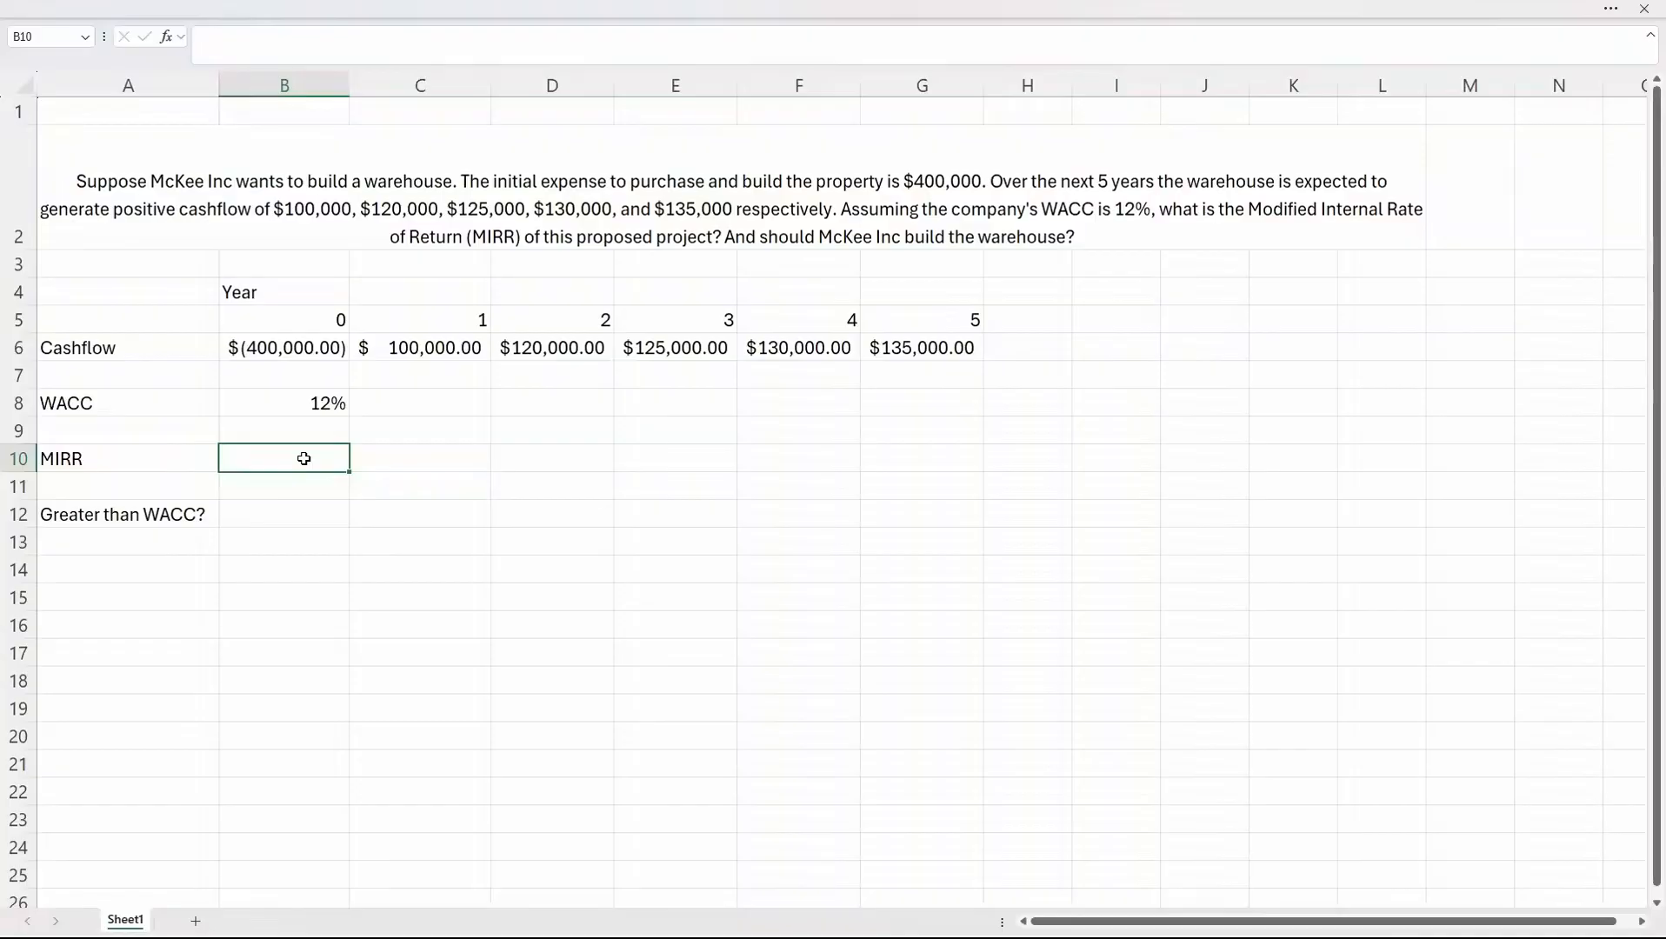
pyautogui.write('=mirr')
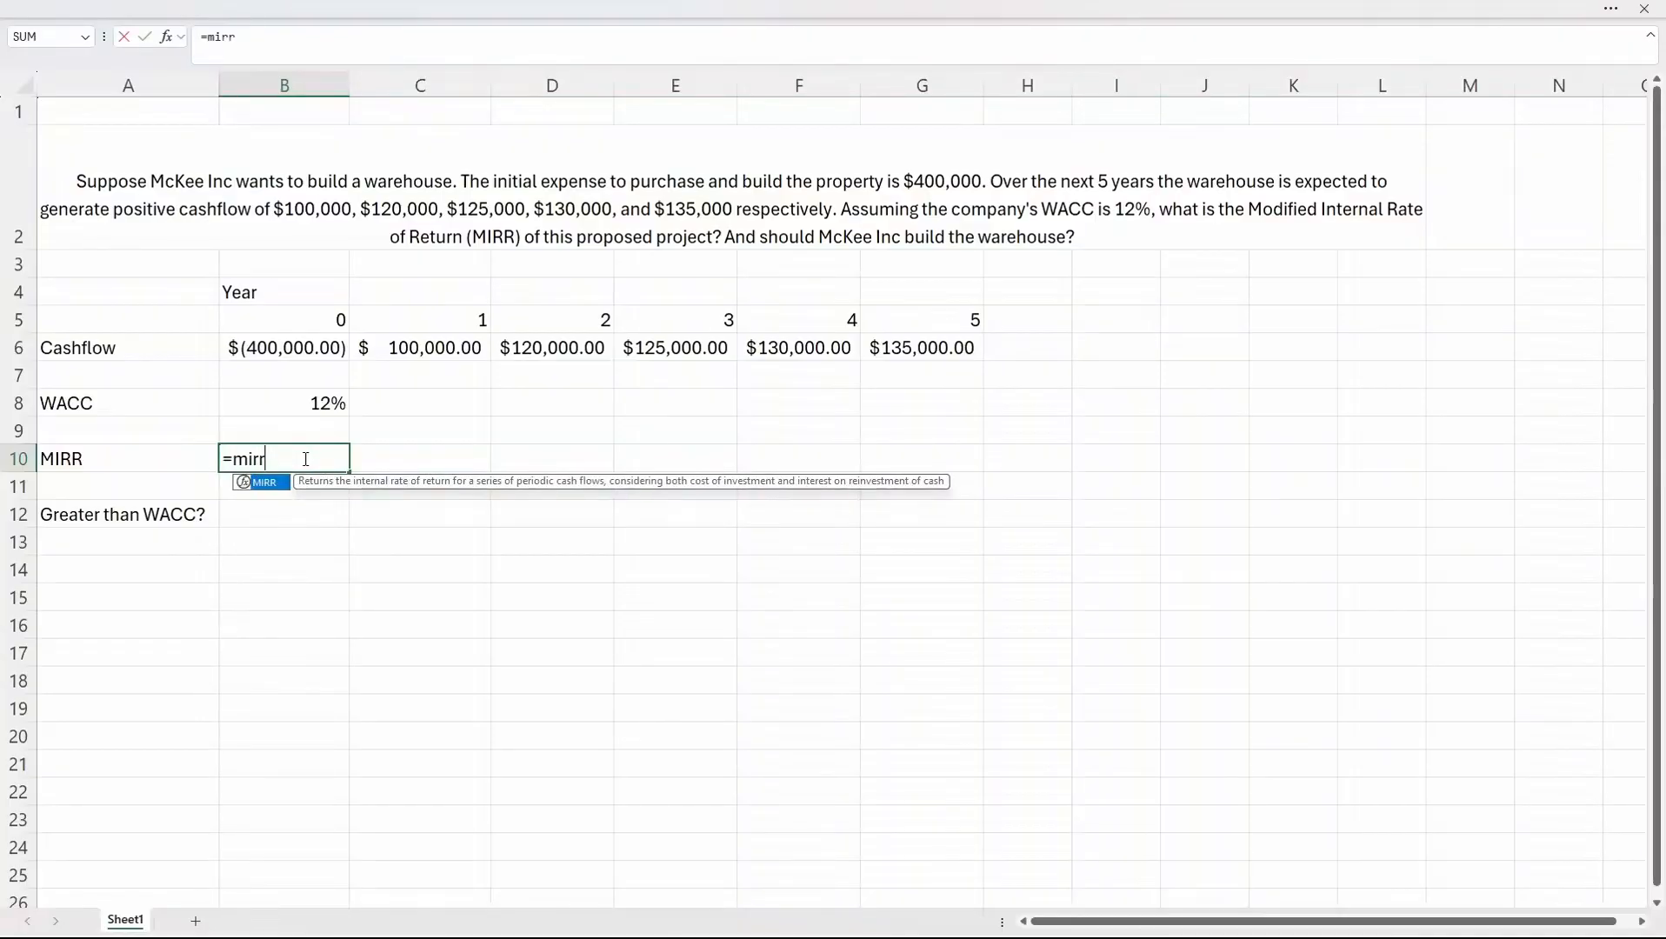
pyautogui.press('Tab')
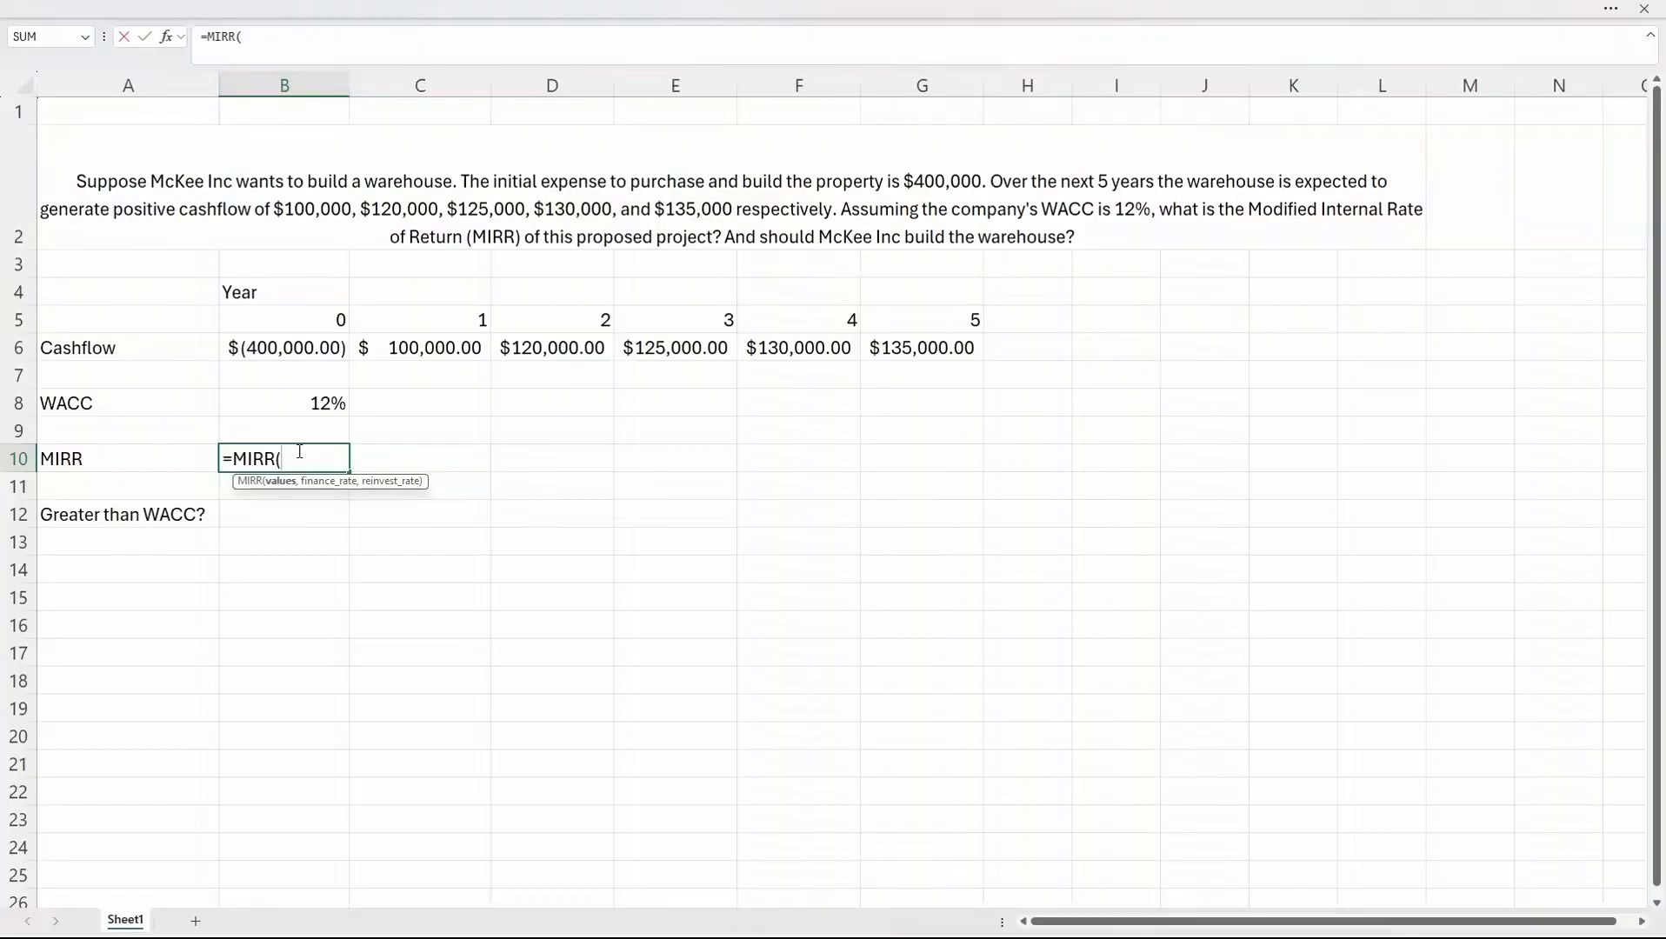
pyautogui.moveTo(286, 347); pyautogui.dragTo(933, 359)
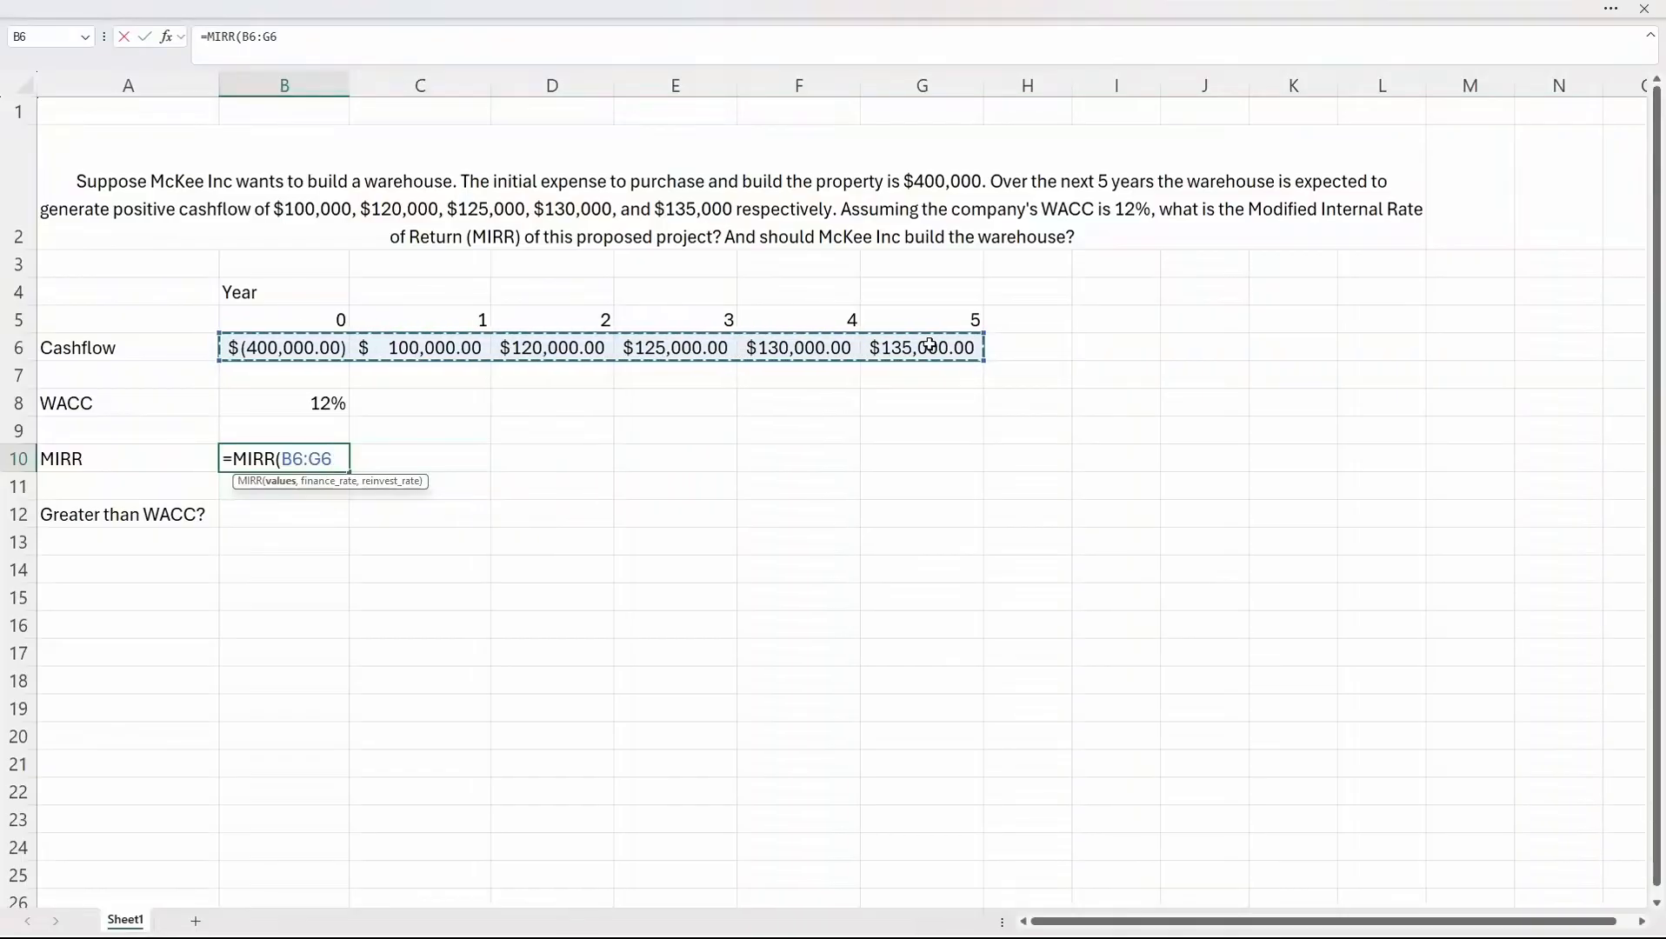
pyautogui.write(',')
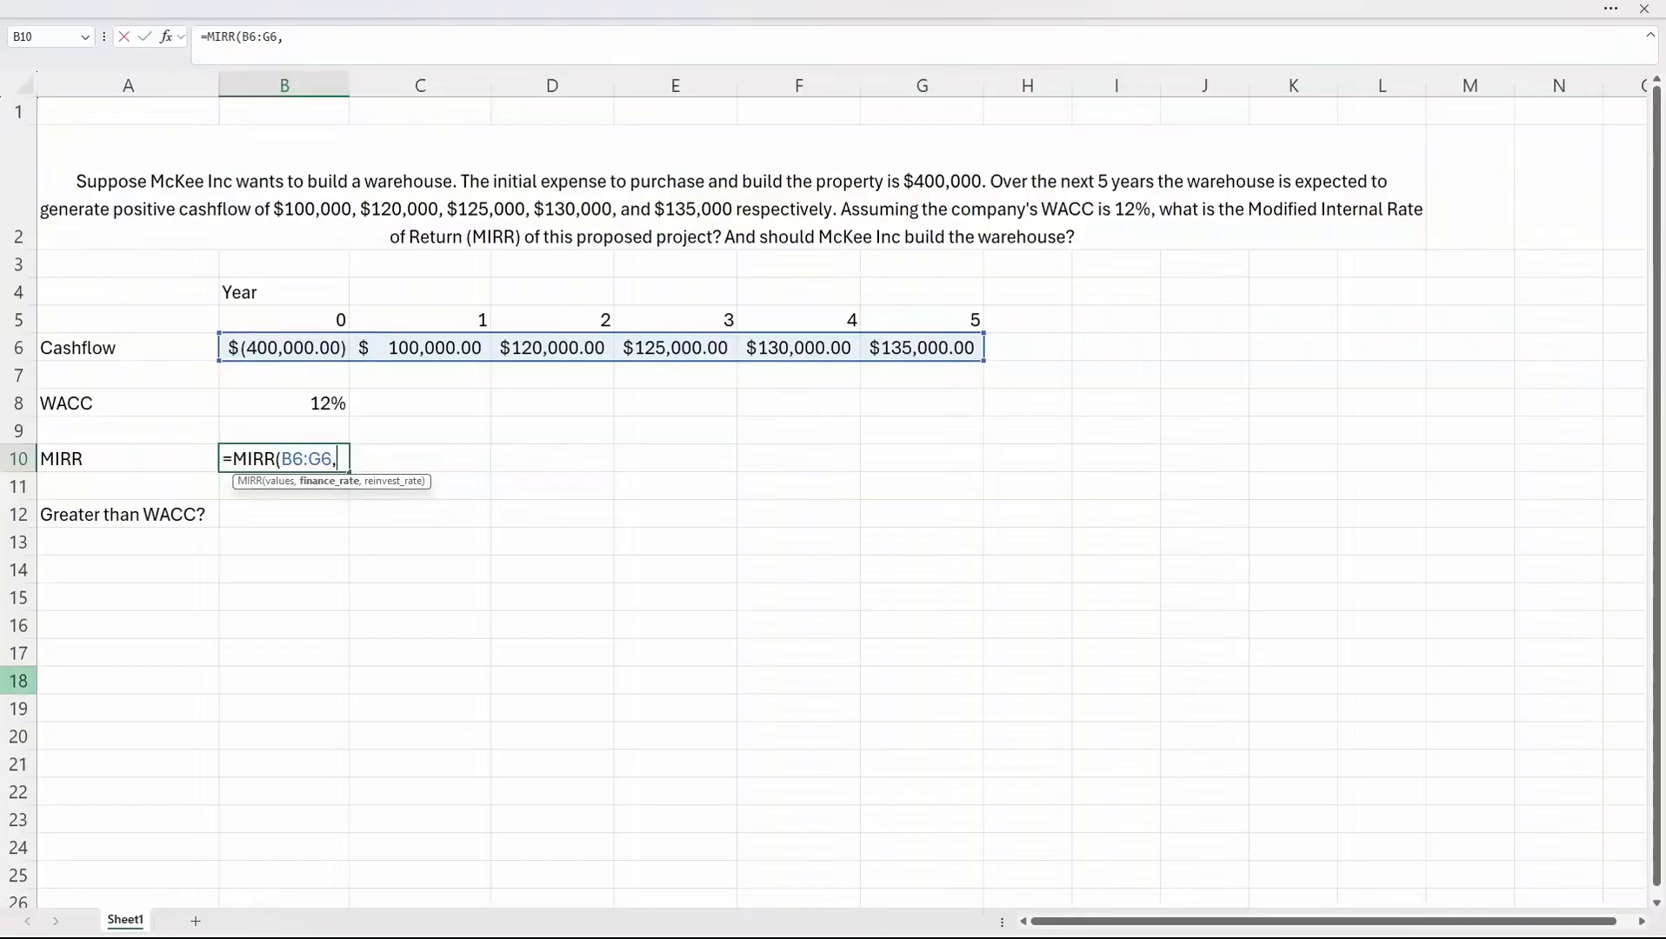
pyautogui.click(303, 404)
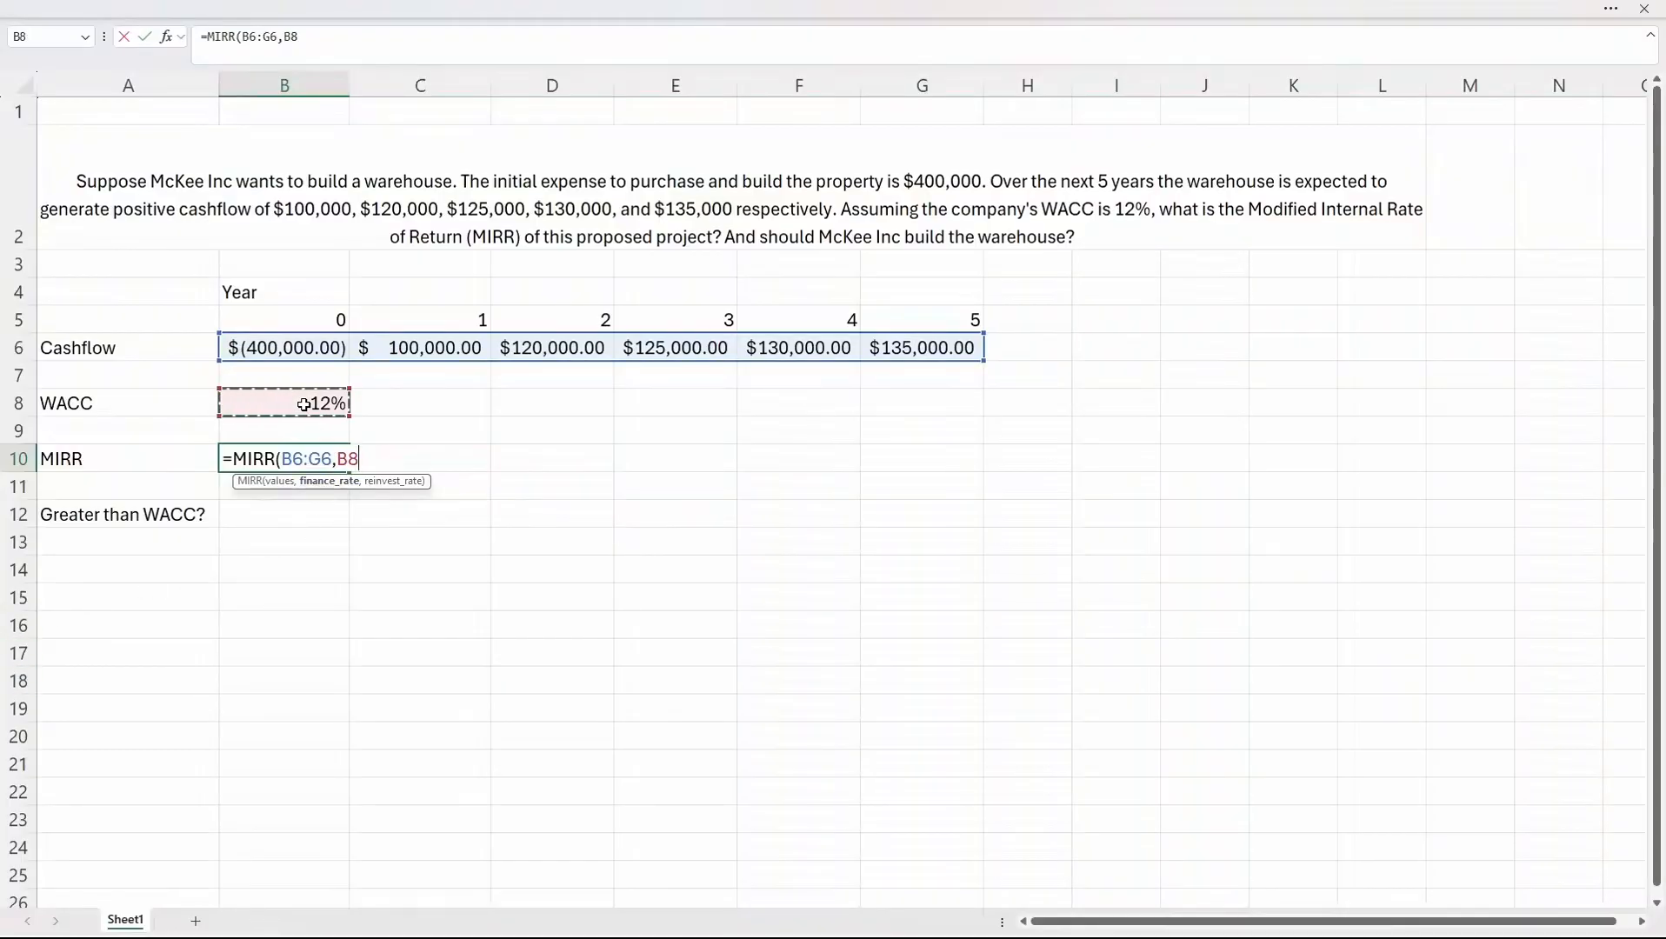
pyautogui.write(',')
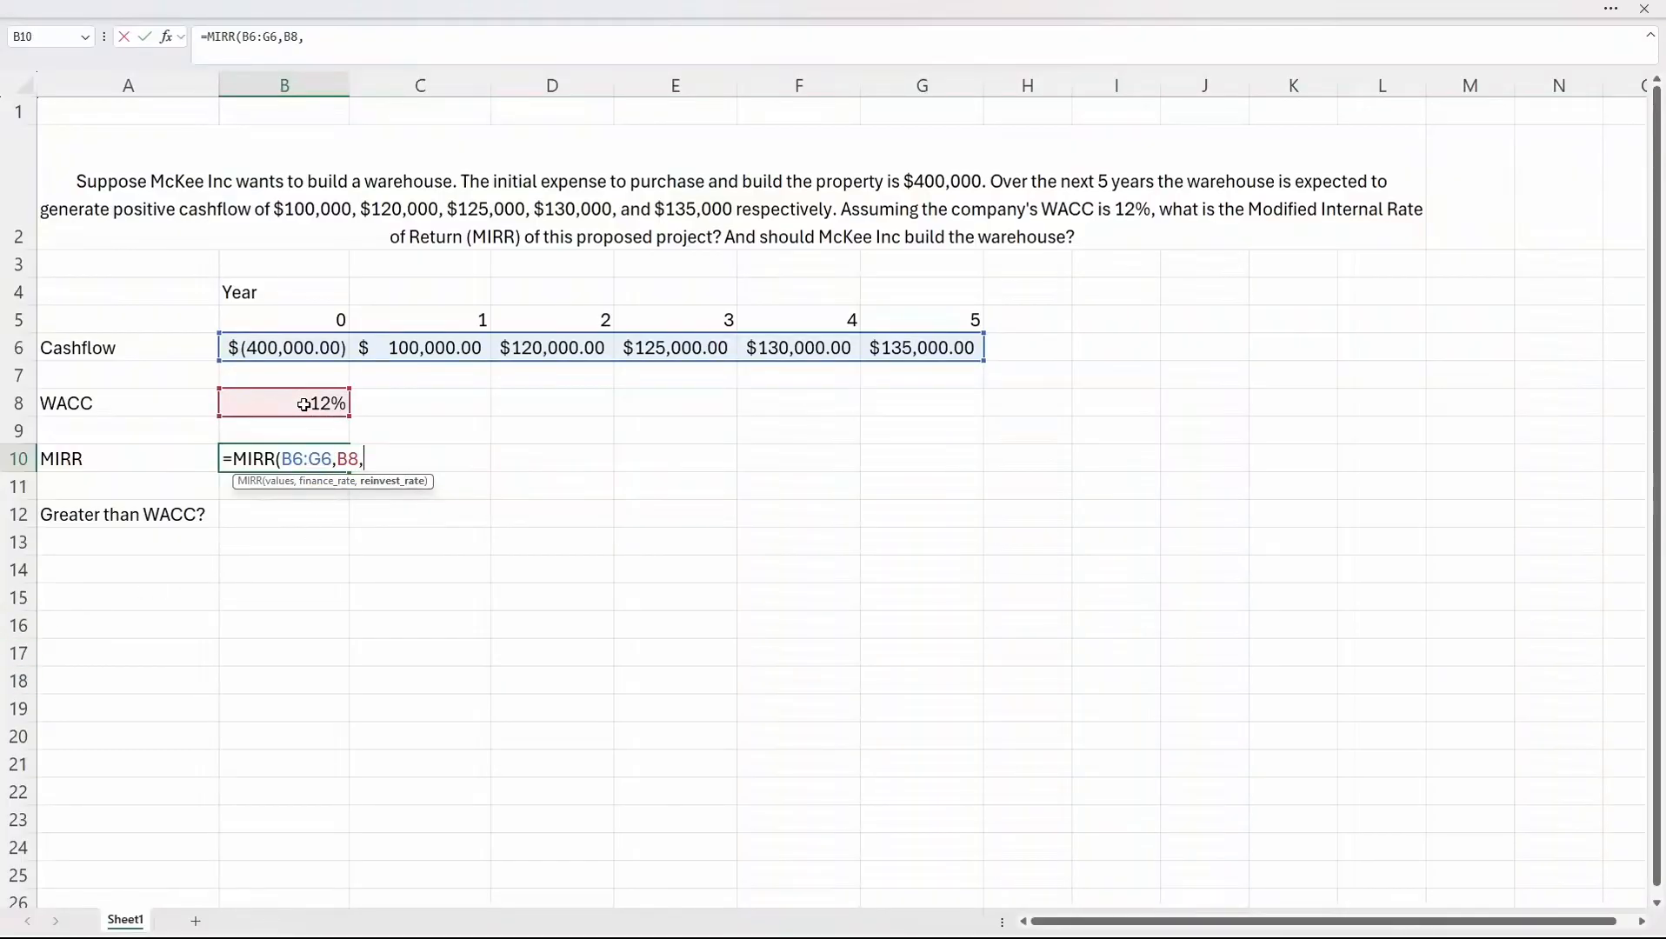
pyautogui.click(304, 404)
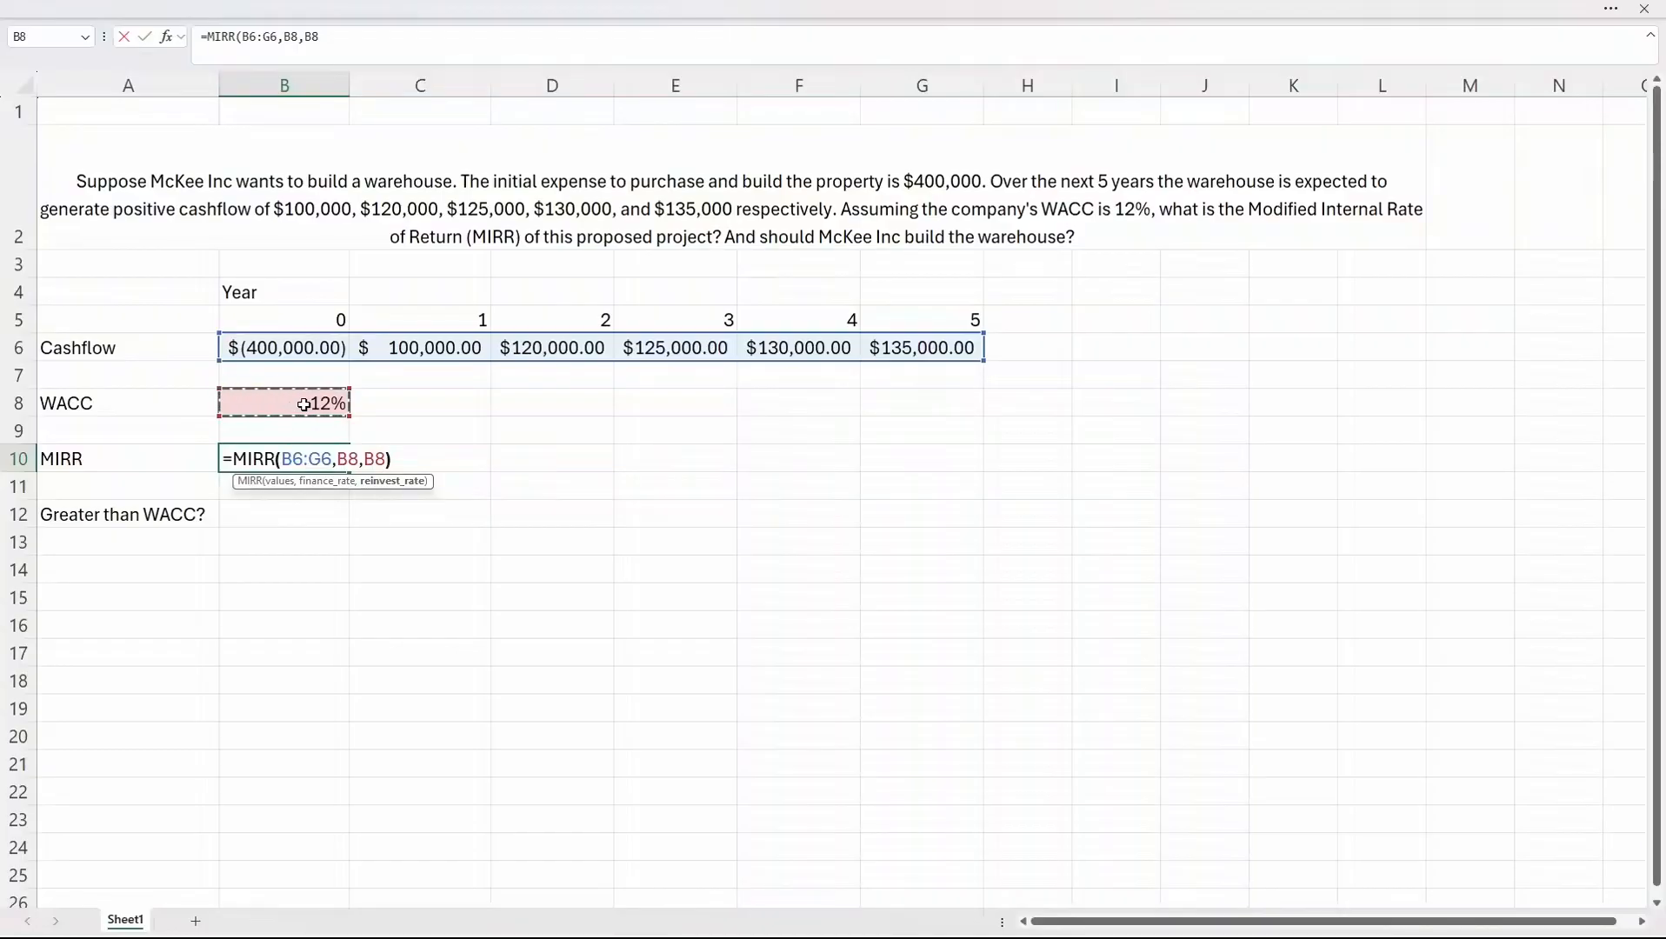
pyautogui.write(')')
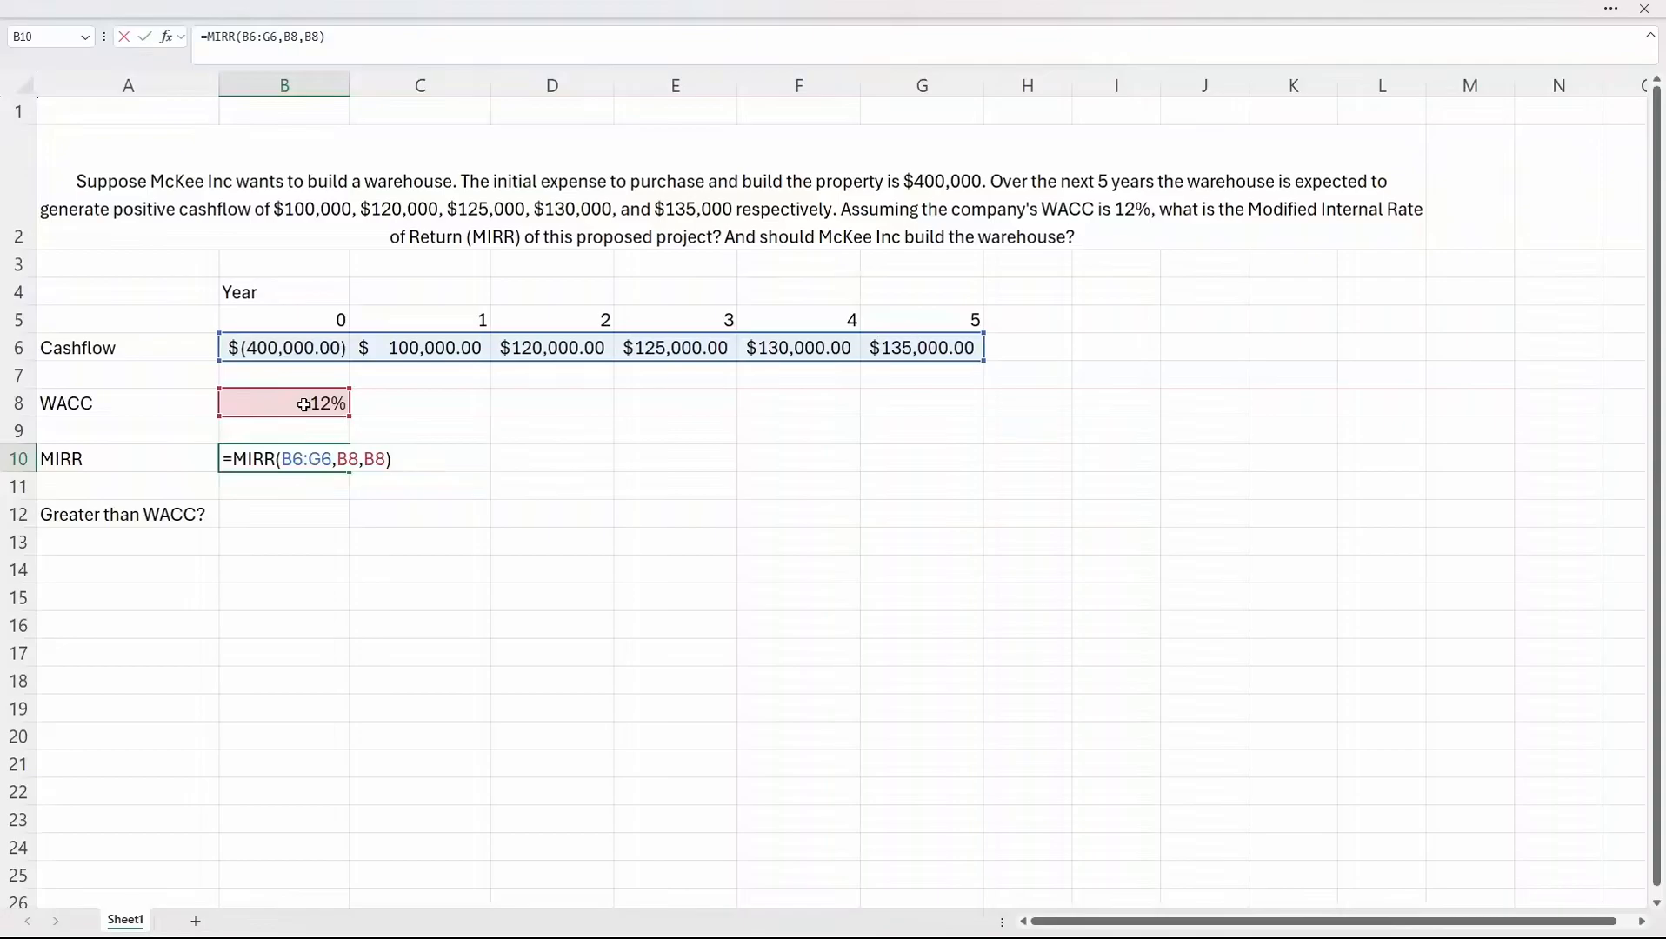
pyautogui.press('Return')
pyautogui.press('Up')
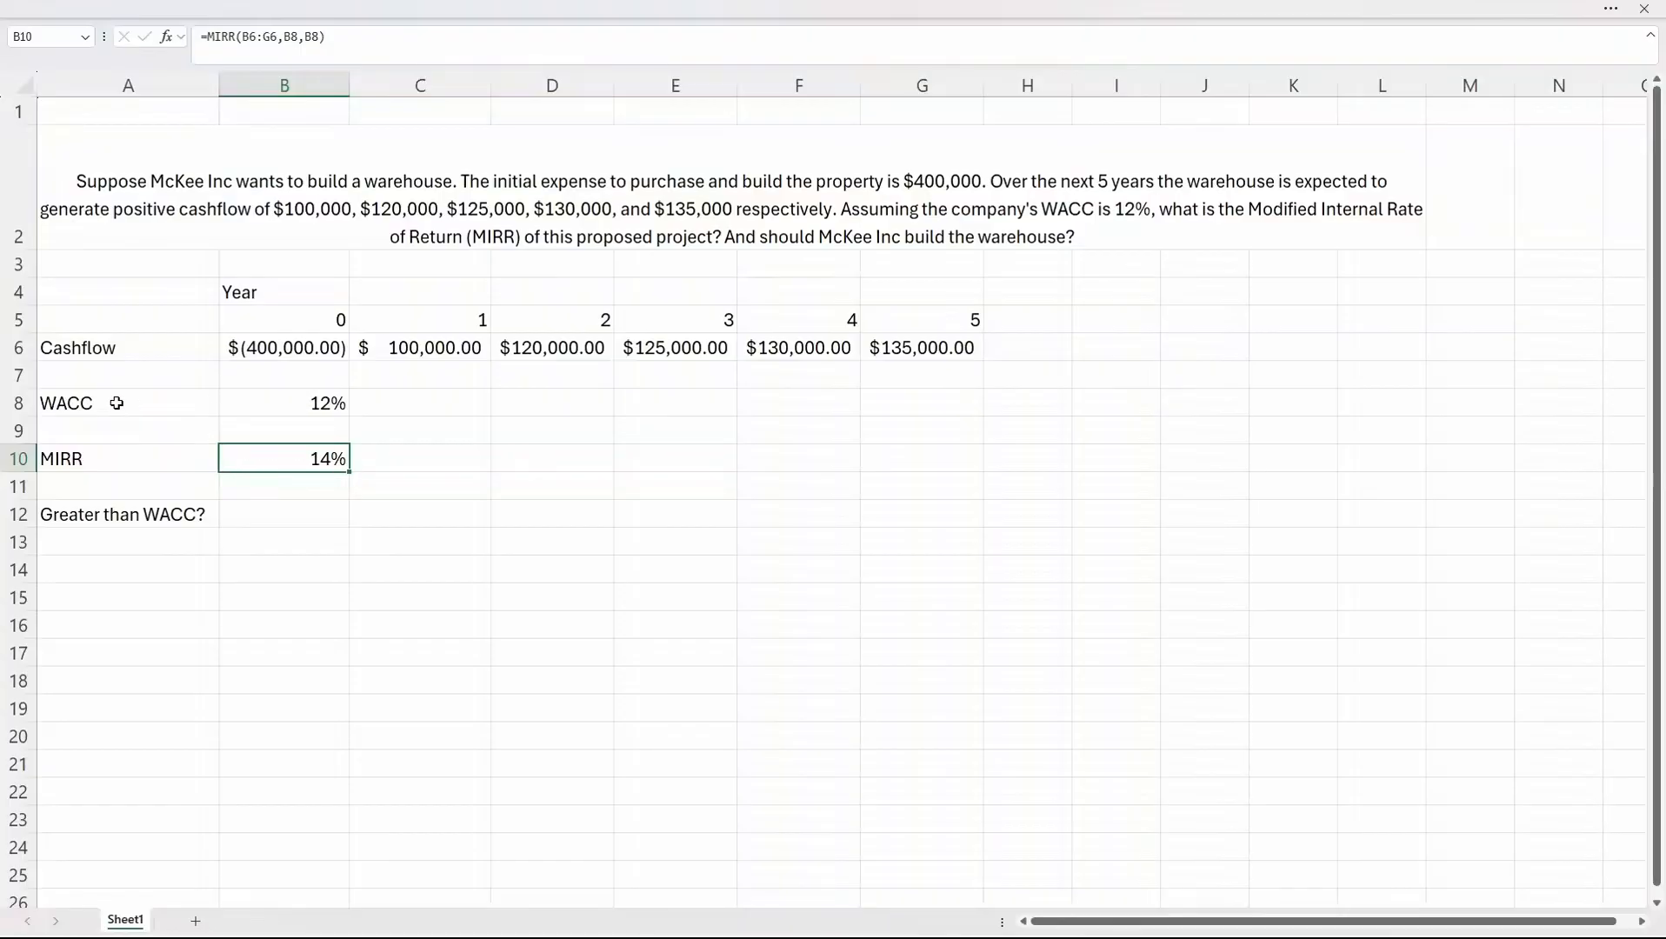
# Compare the MIRR with the WACC and answer "Greater than WACC?" with Yes in cell B12.
pyautogui.moveTo(118, 404); pyautogui.dragTo(342, 459)
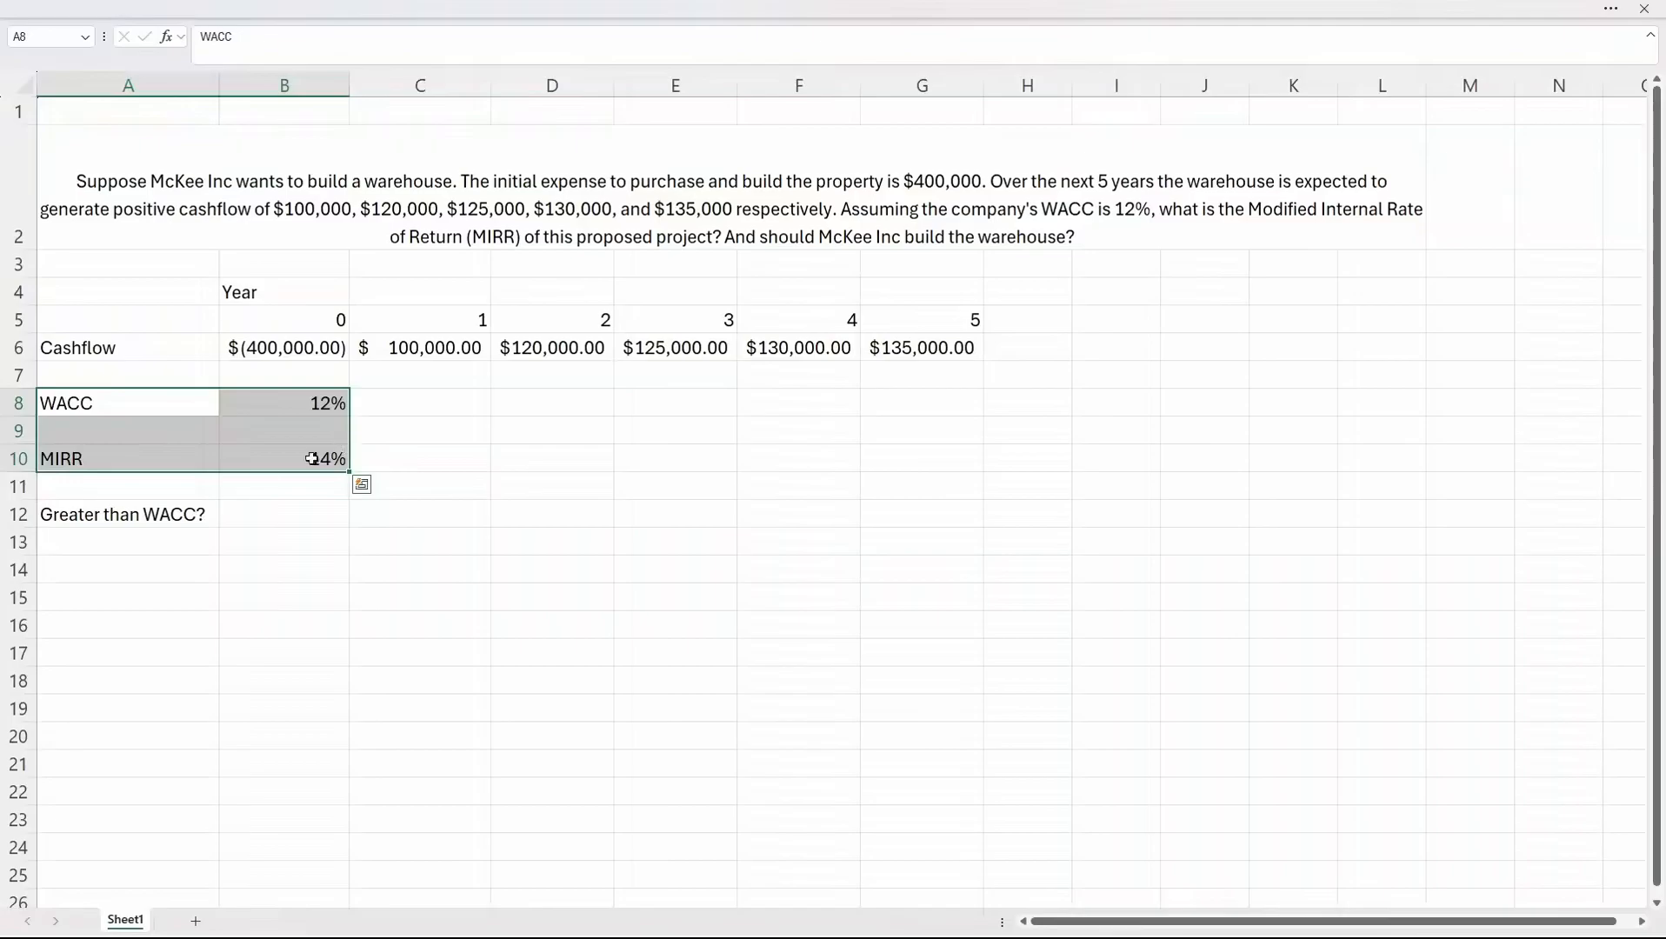
pyautogui.click(119, 520)
pyautogui.click(287, 514)
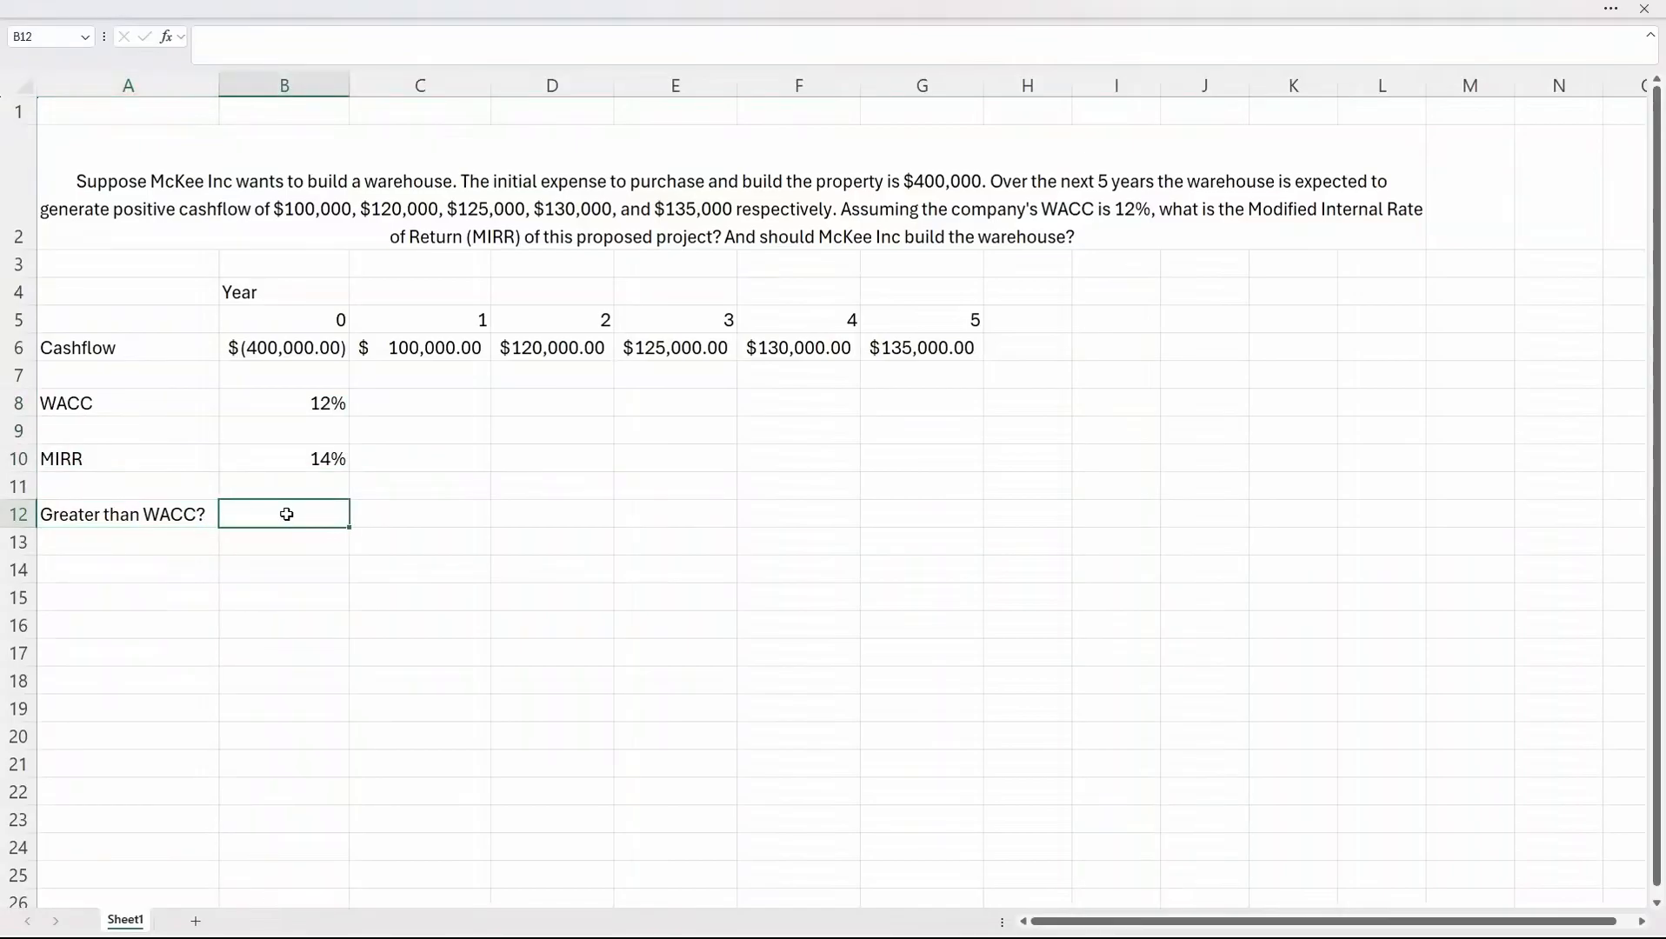
pyautogui.write('Yes')
pyautogui.press('Return')
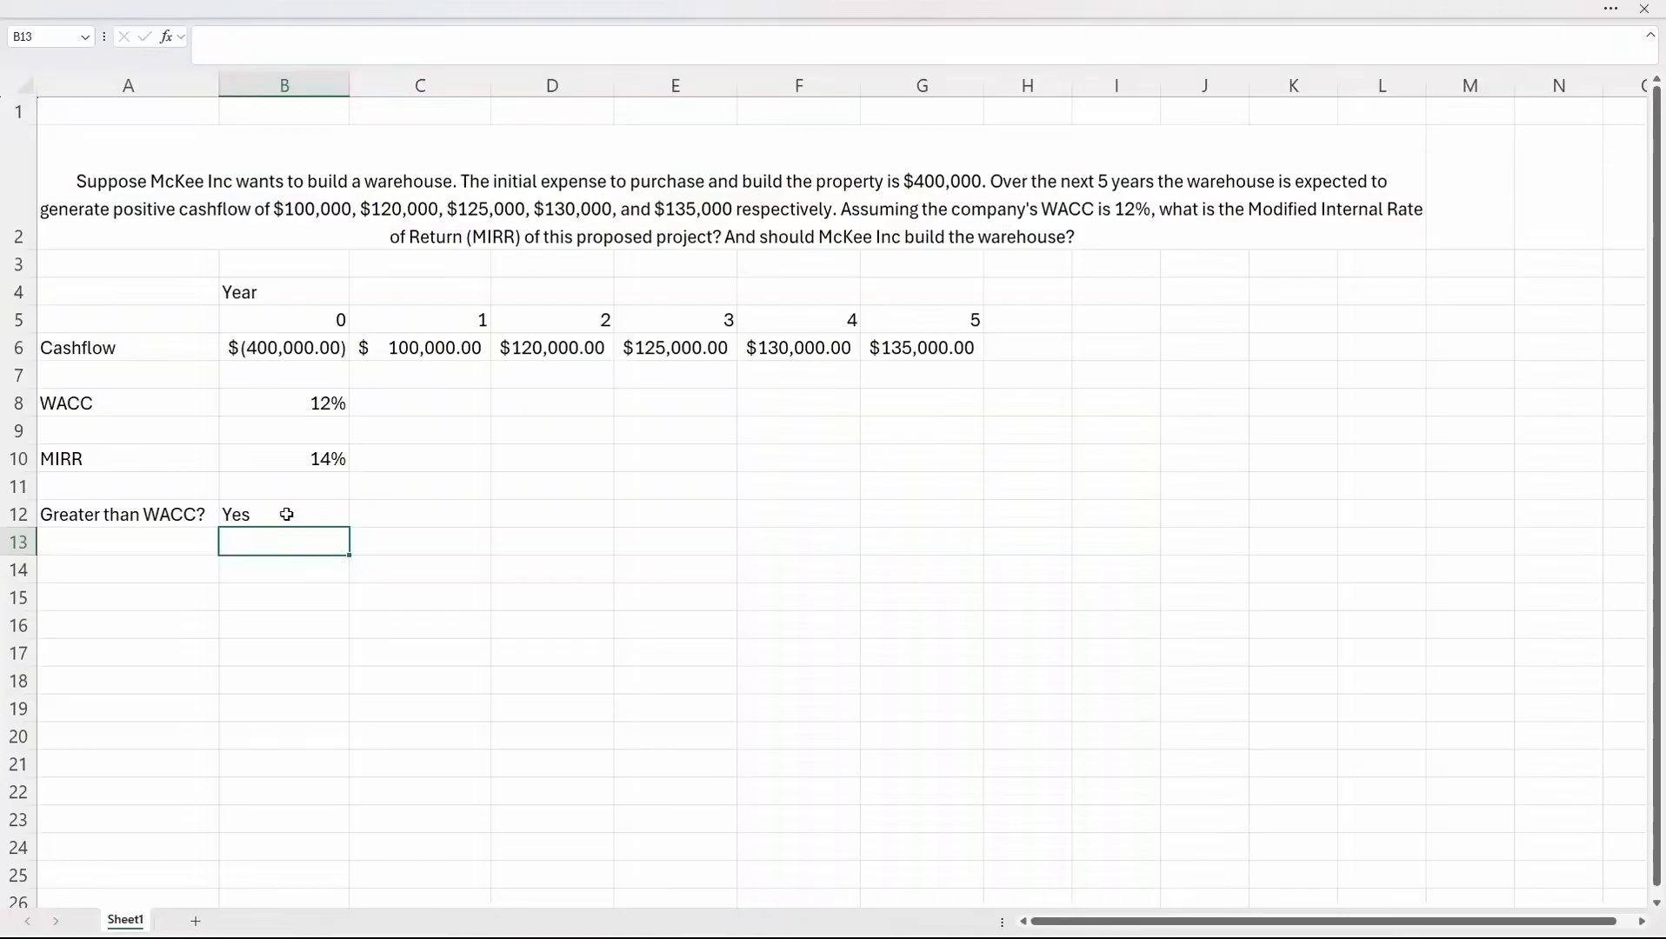
pyautogui.click(320, 468)
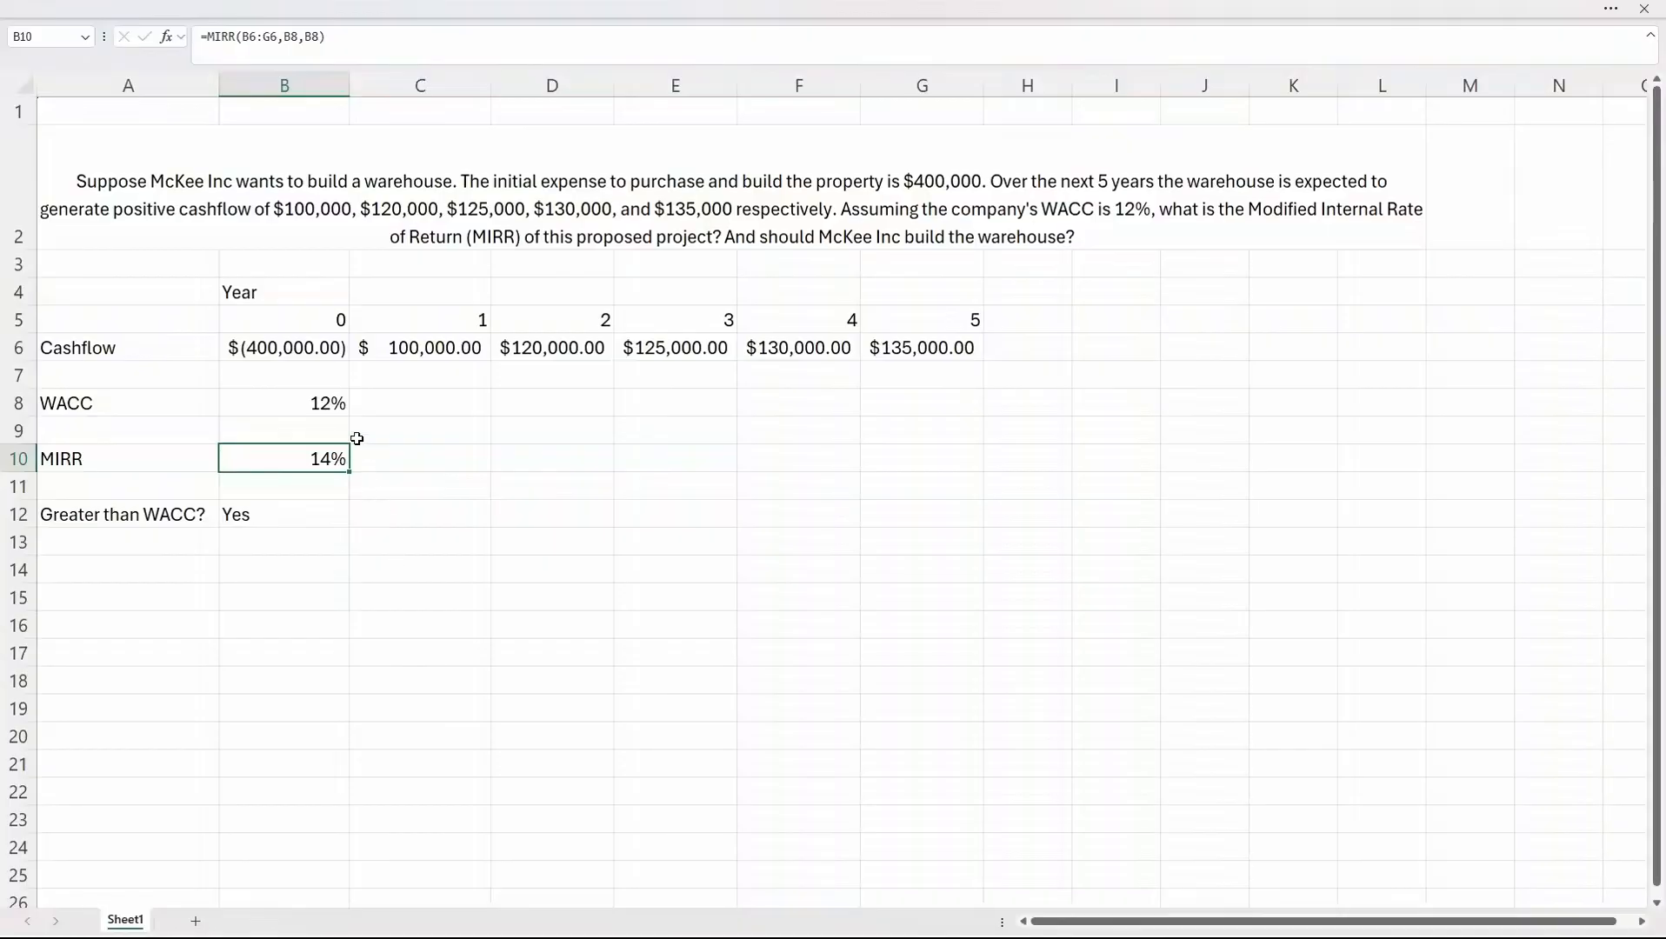
pyautogui.moveTo(313, 328); pyautogui.dragTo(896, 351)
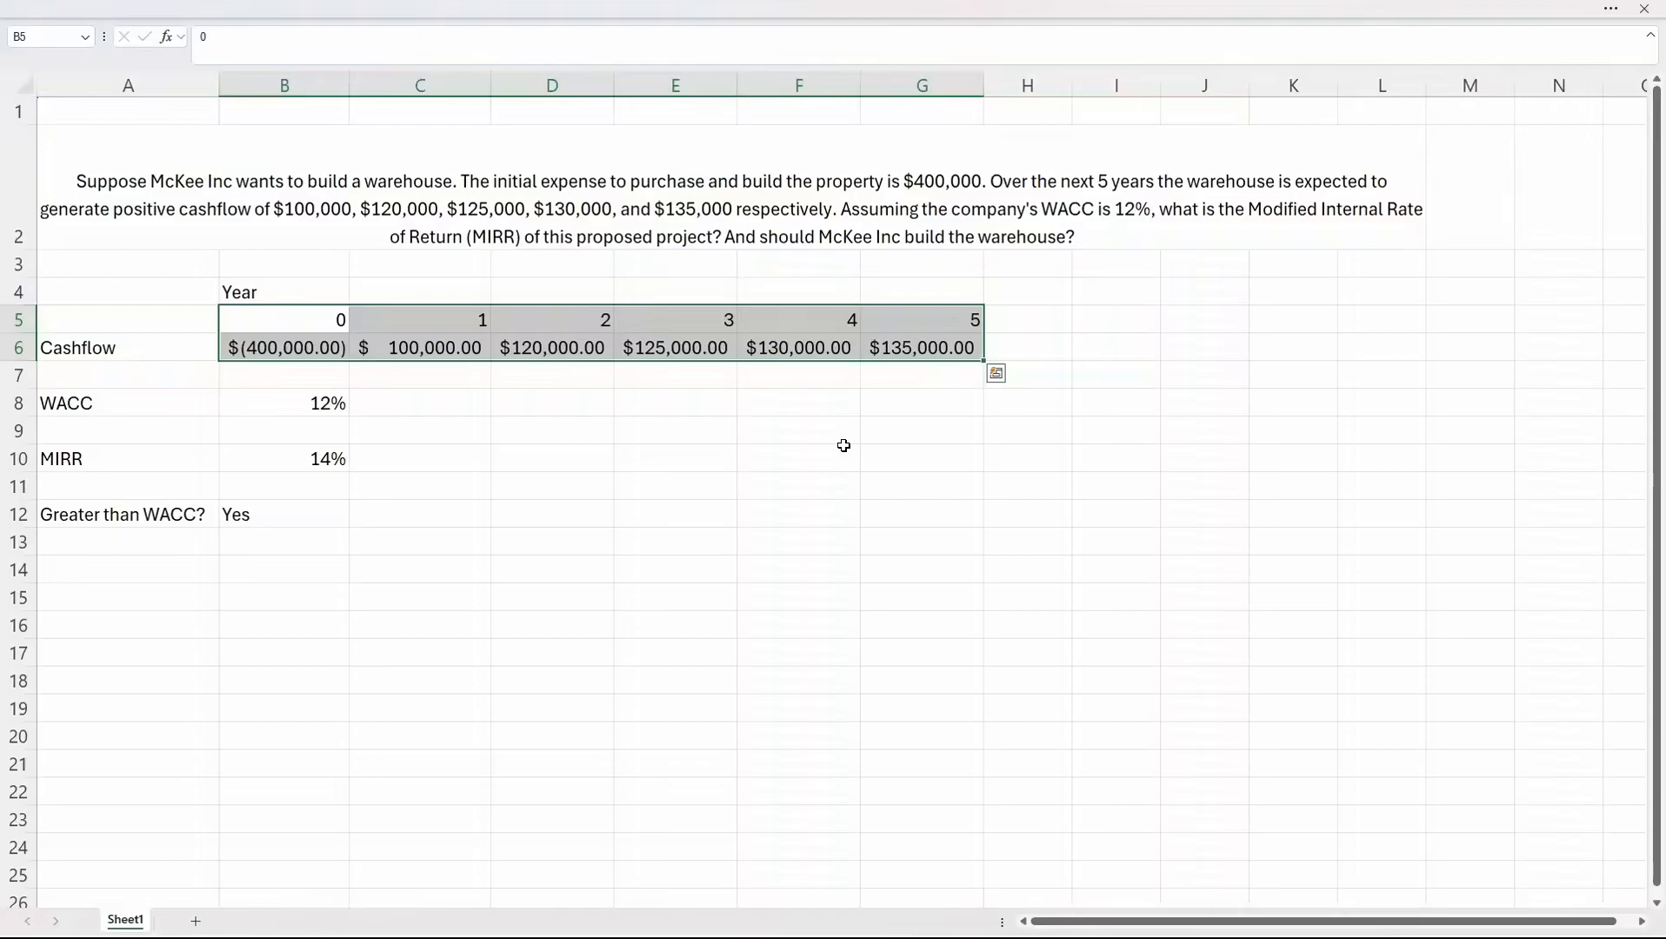
pyautogui.click(291, 468)
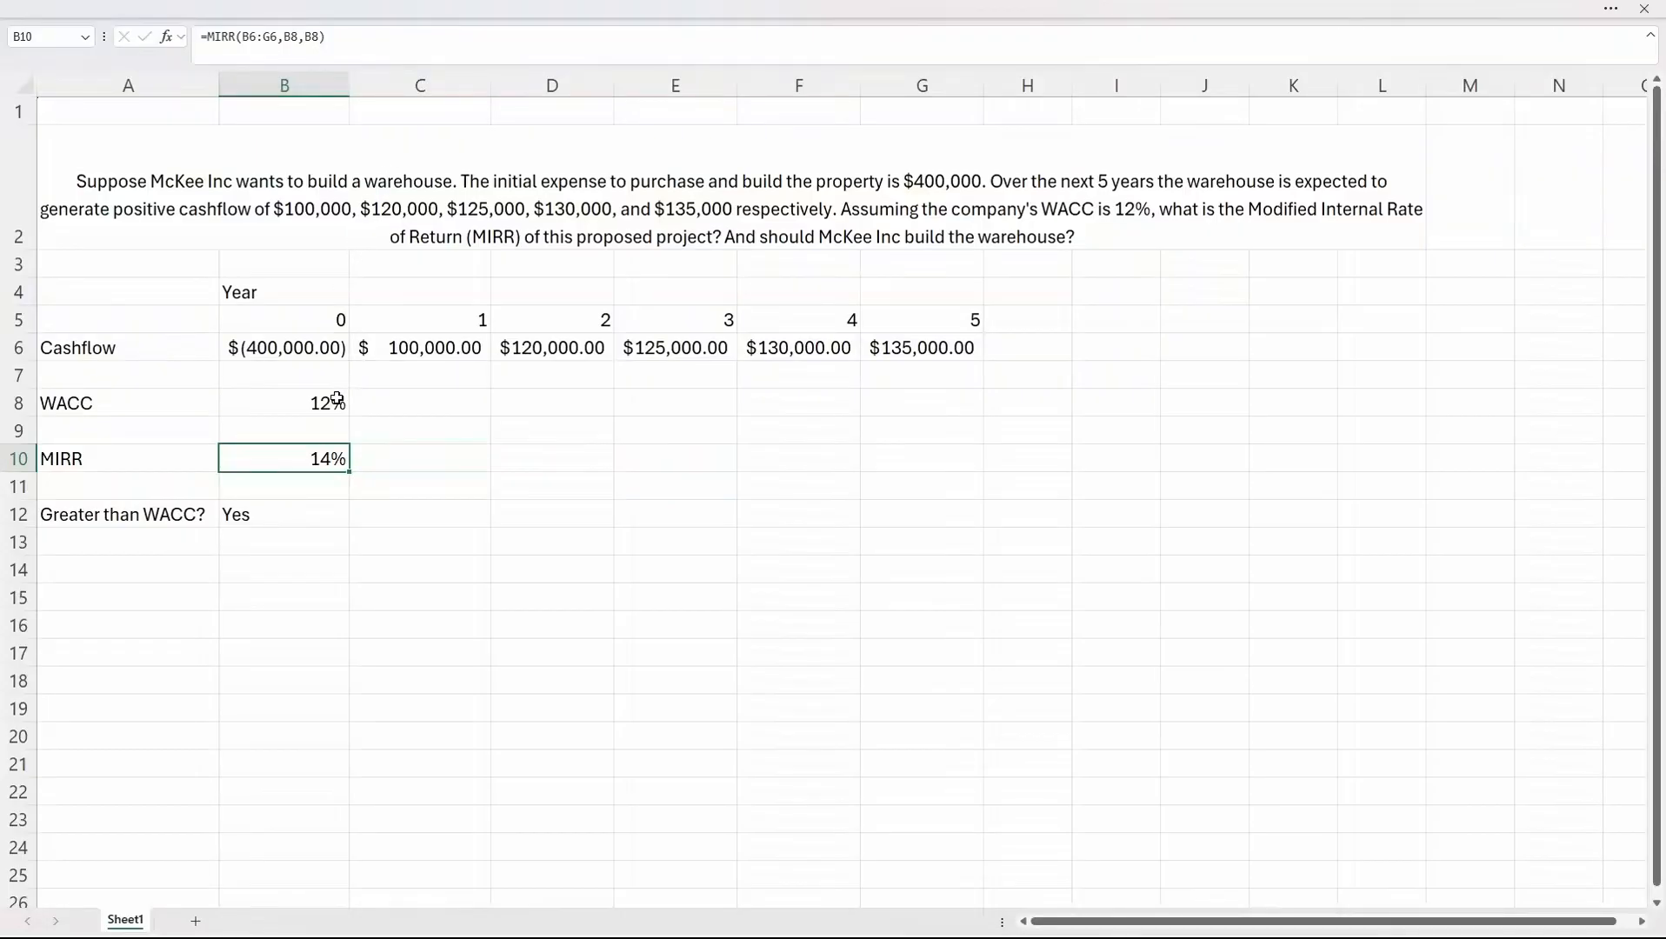
pyautogui.click(306, 493)
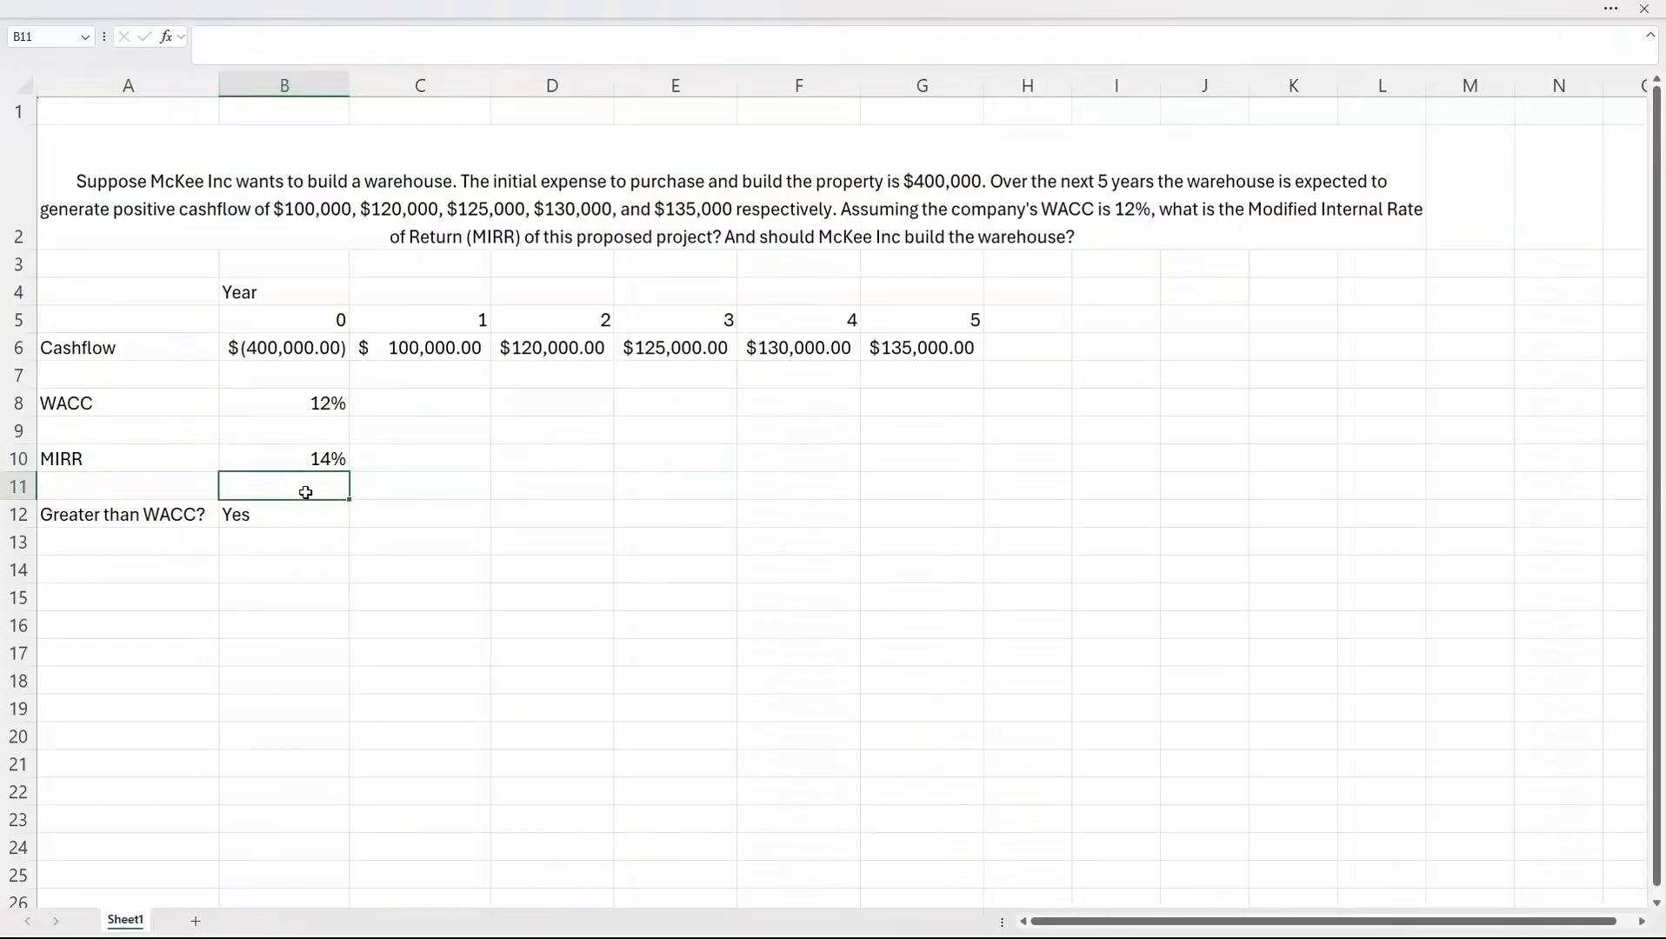